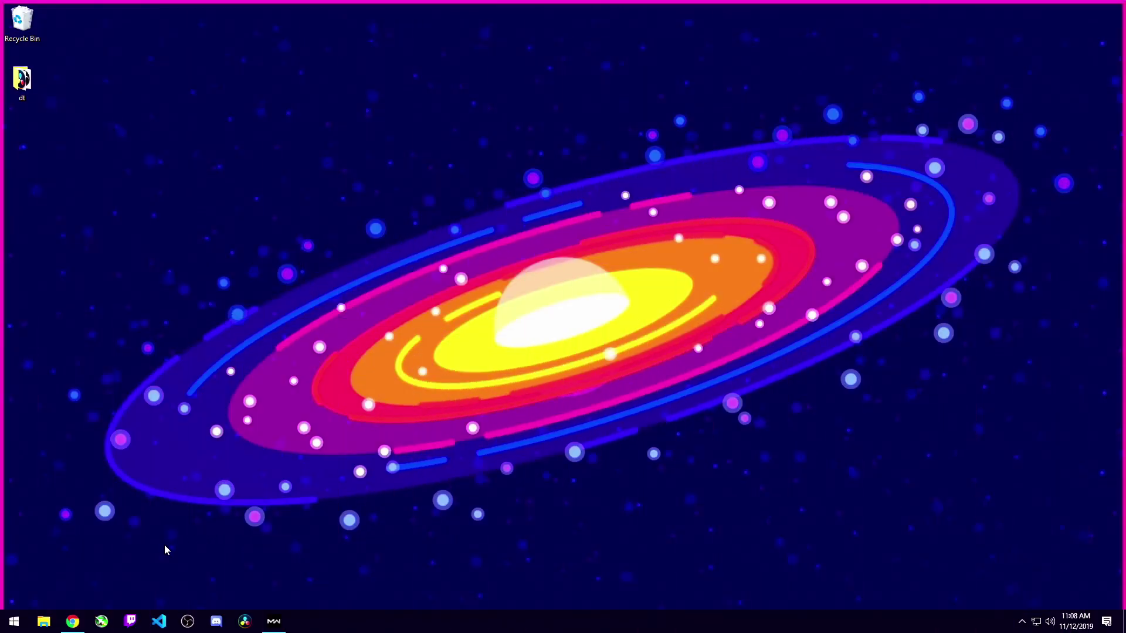
# Load the OBS project homepage in a new browser window
pyautogui.click(76, 629)
pyautogui.write('https://obsproject.com/')
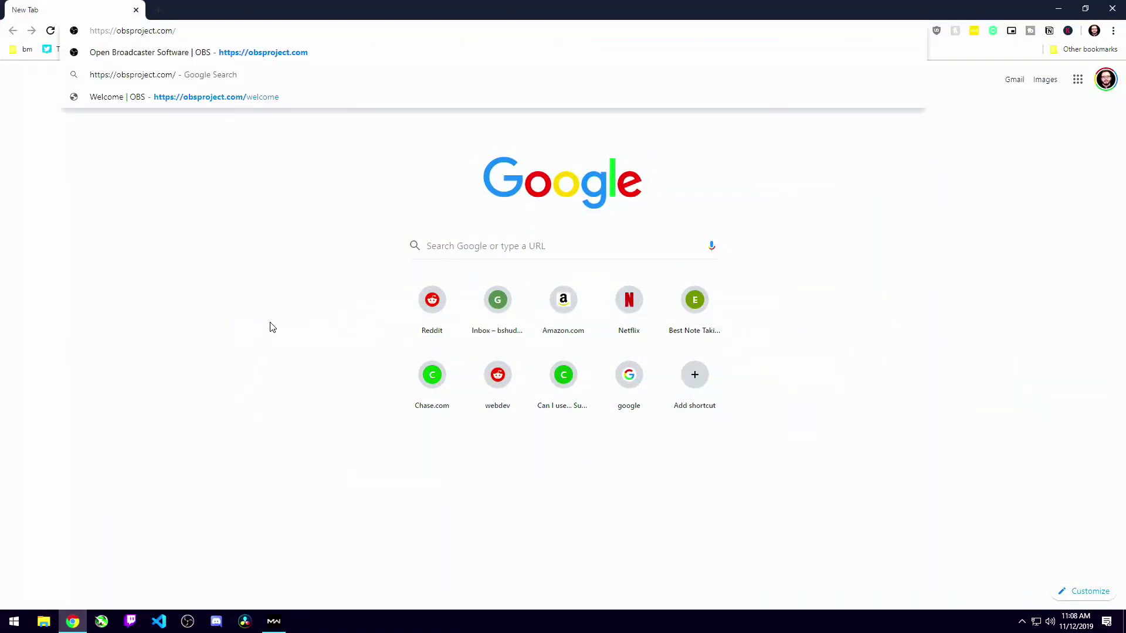
pyautogui.press('Return')
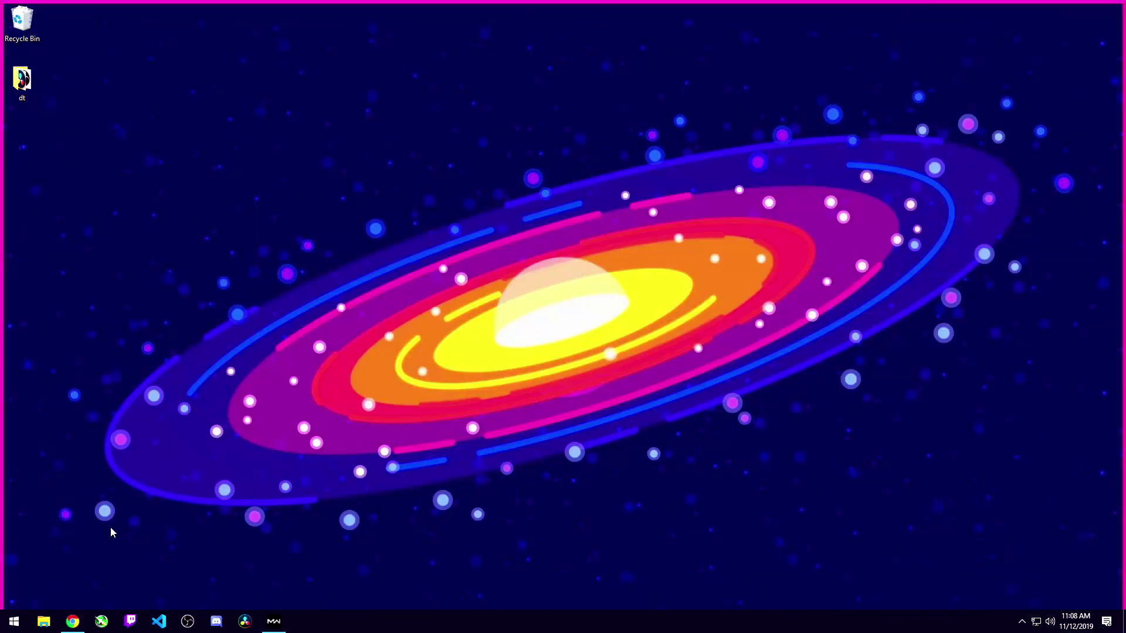
# Launch OBS Studio and cancel adding an extra scene, keeping only Scene 1
pyautogui.click(188, 621)
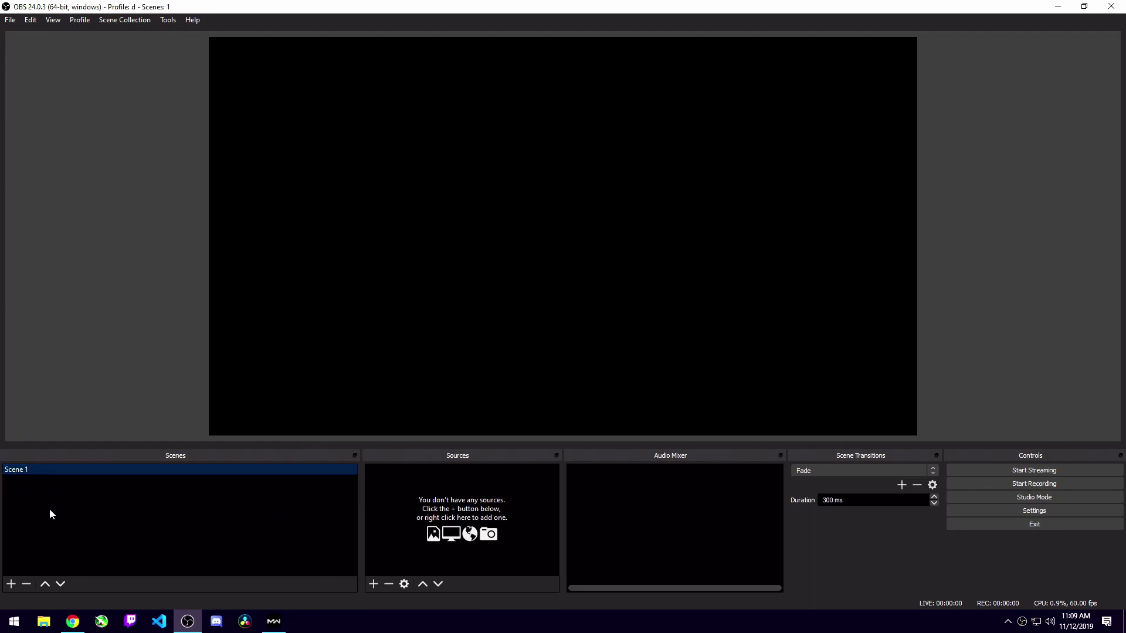
pyautogui.click(11, 584)
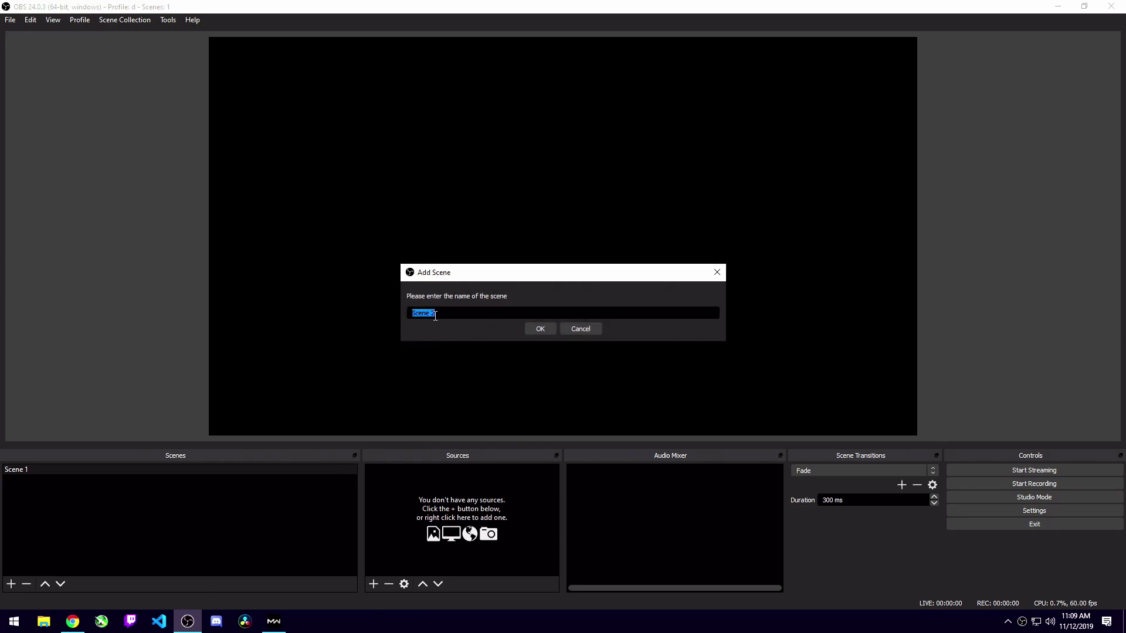
pyautogui.click(580, 329)
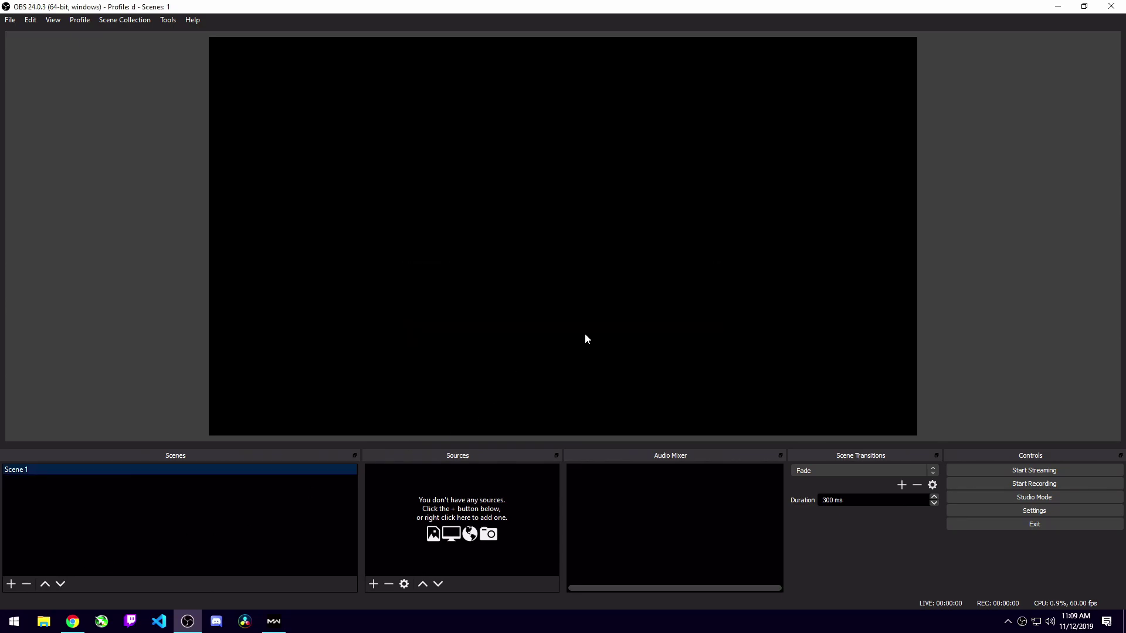
# Add a Game Capture source under the default name 'Game Capture'
pyautogui.click(378, 584)
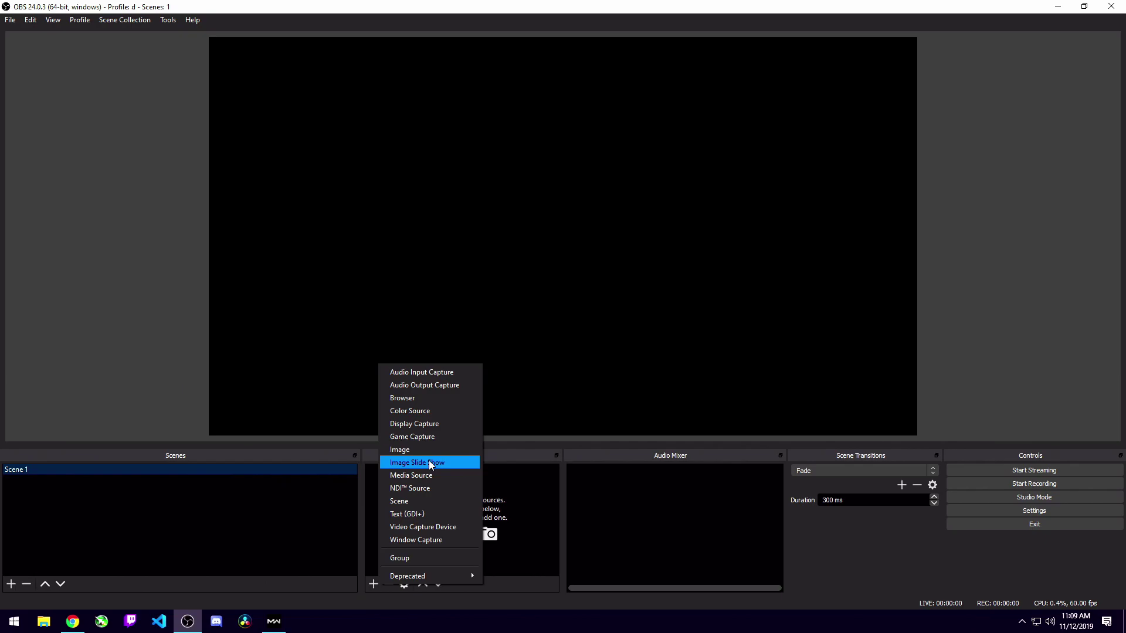
pyautogui.click(422, 437)
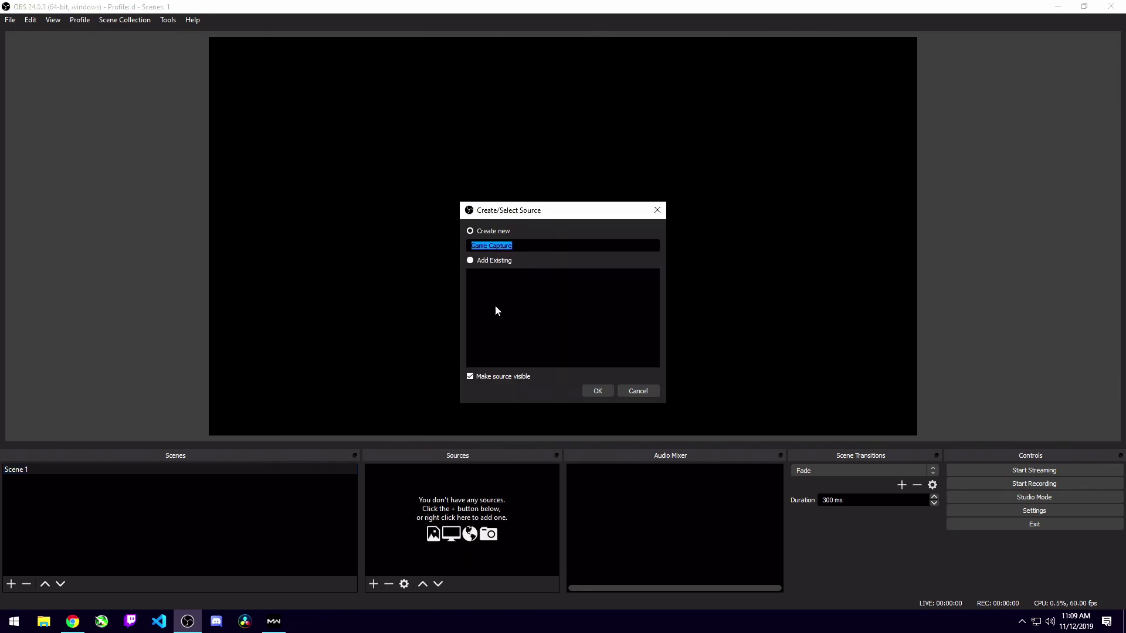
pyautogui.click(591, 393)
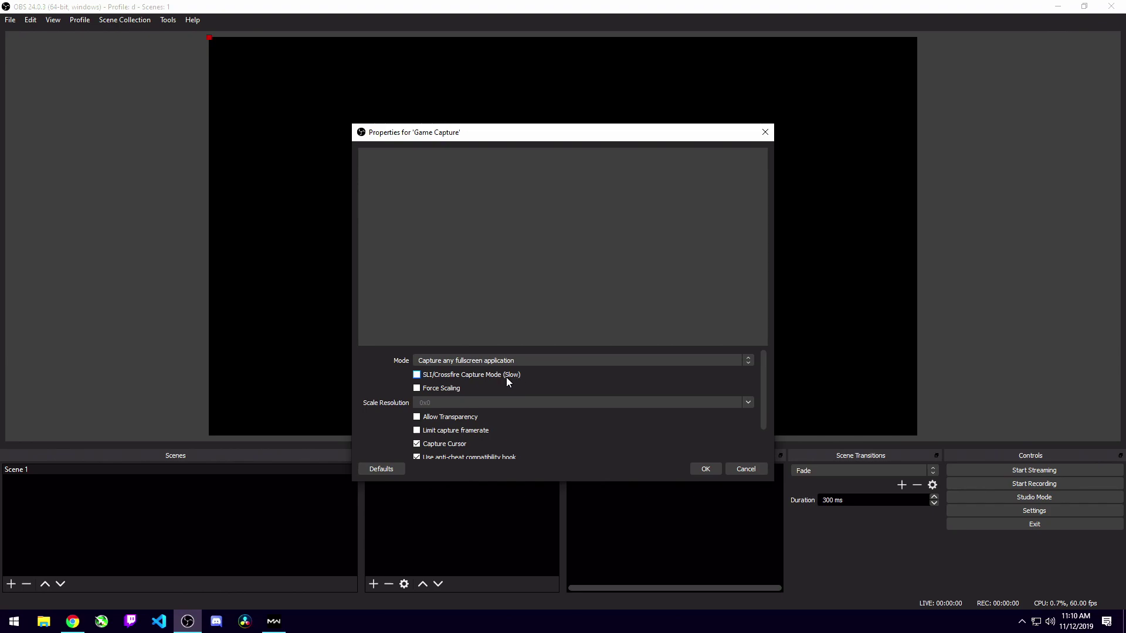
# Set Game Capture to 'Capture specific window' targeting the ModernWarfare.exe Call of Duty window
pyautogui.click(509, 364)
pyautogui.click(485, 383)
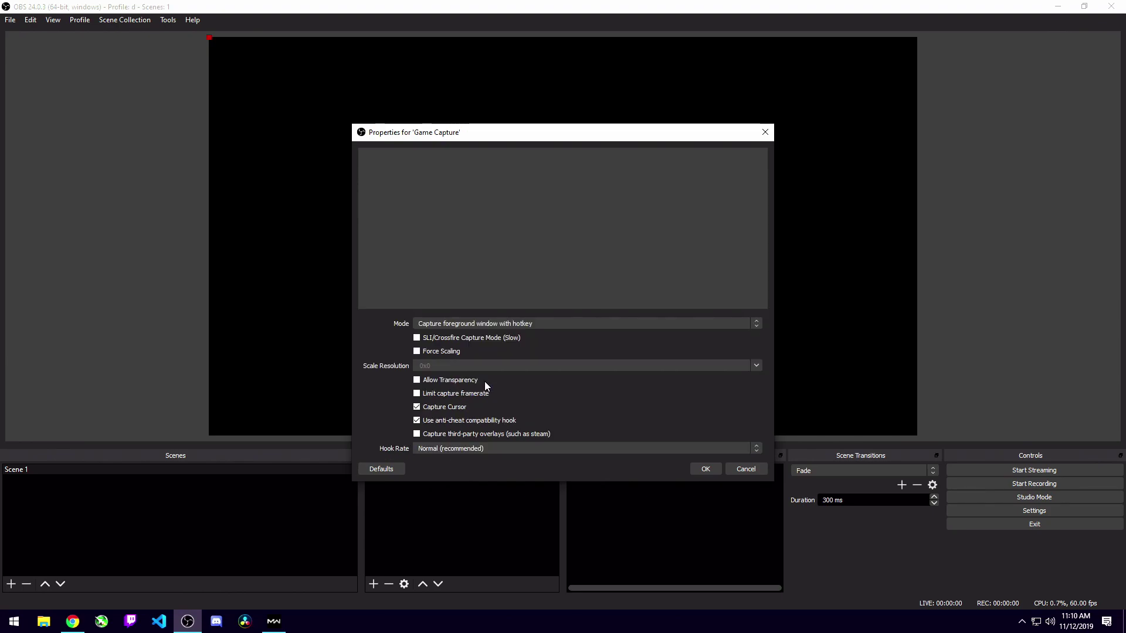
pyautogui.click(522, 324)
pyautogui.click(475, 340)
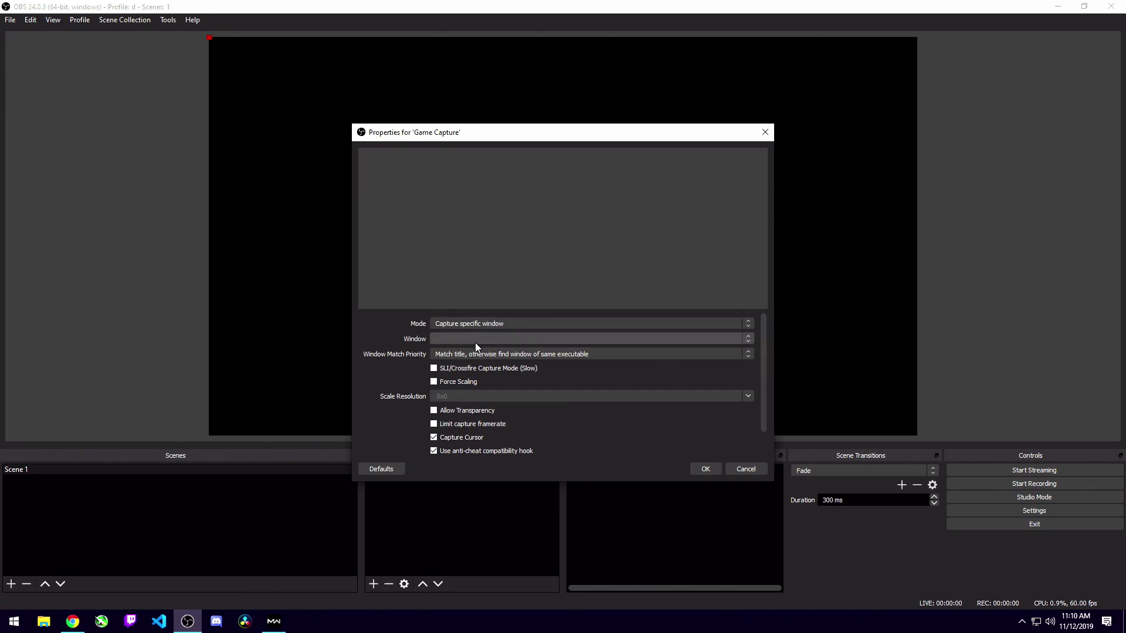
pyautogui.click(547, 340)
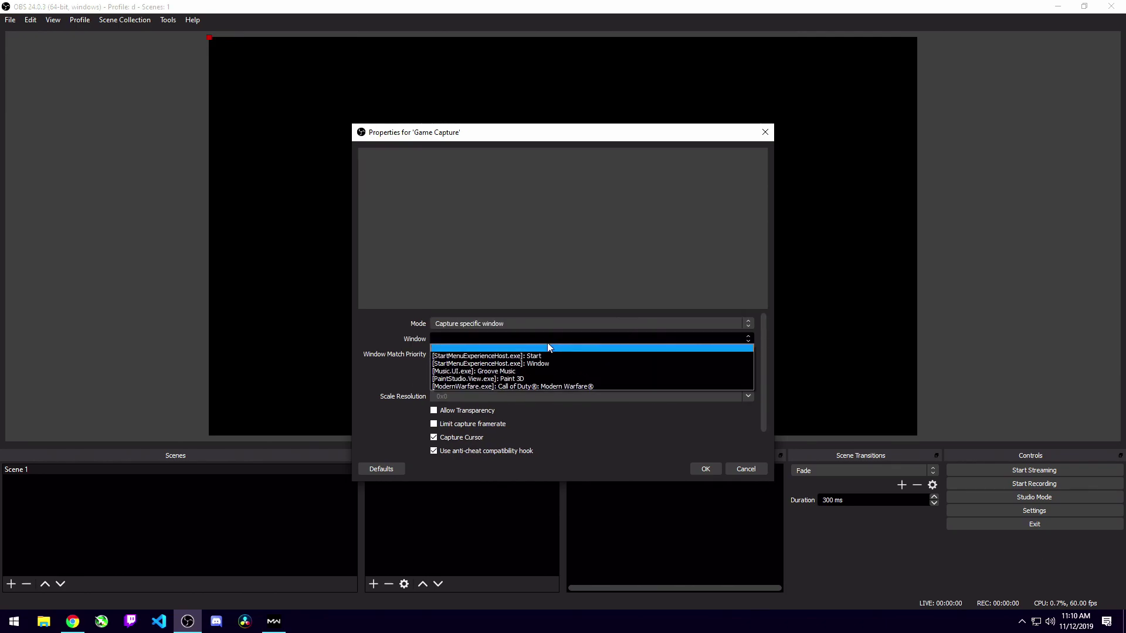
pyautogui.click(530, 389)
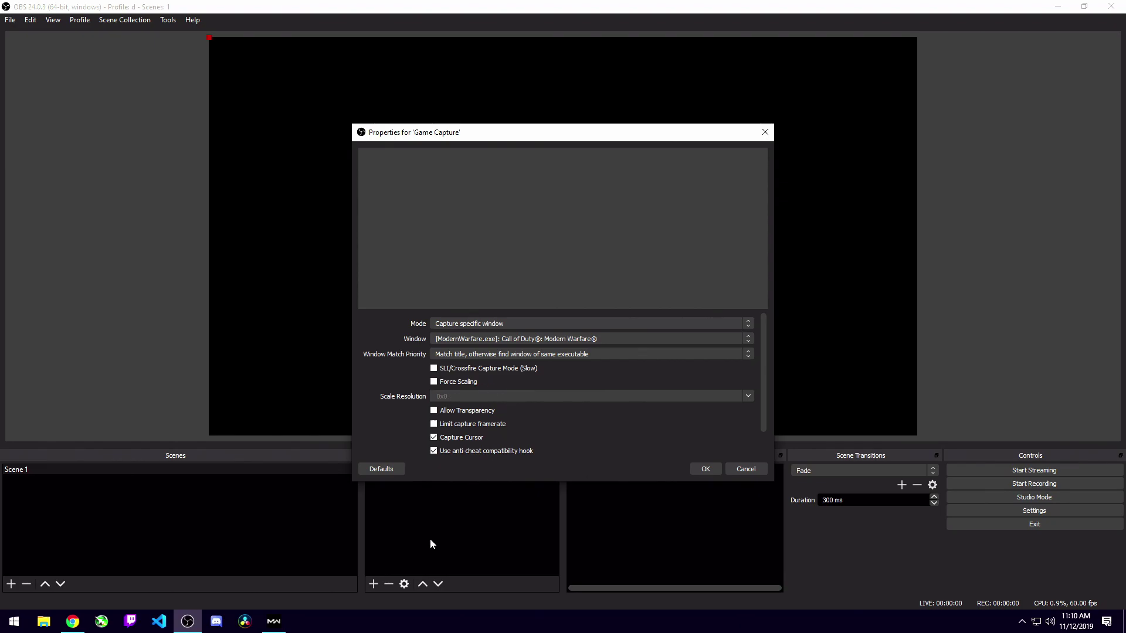
pyautogui.click(273, 621)
pyautogui.hotkey('alt', 'Tab')
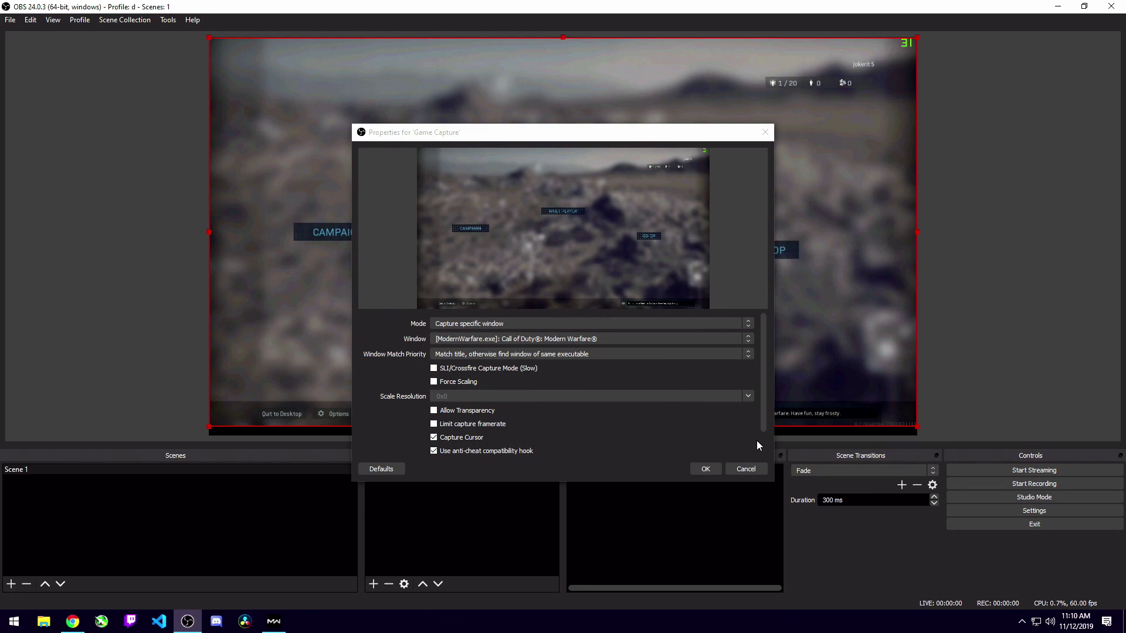
pyautogui.click(498, 323)
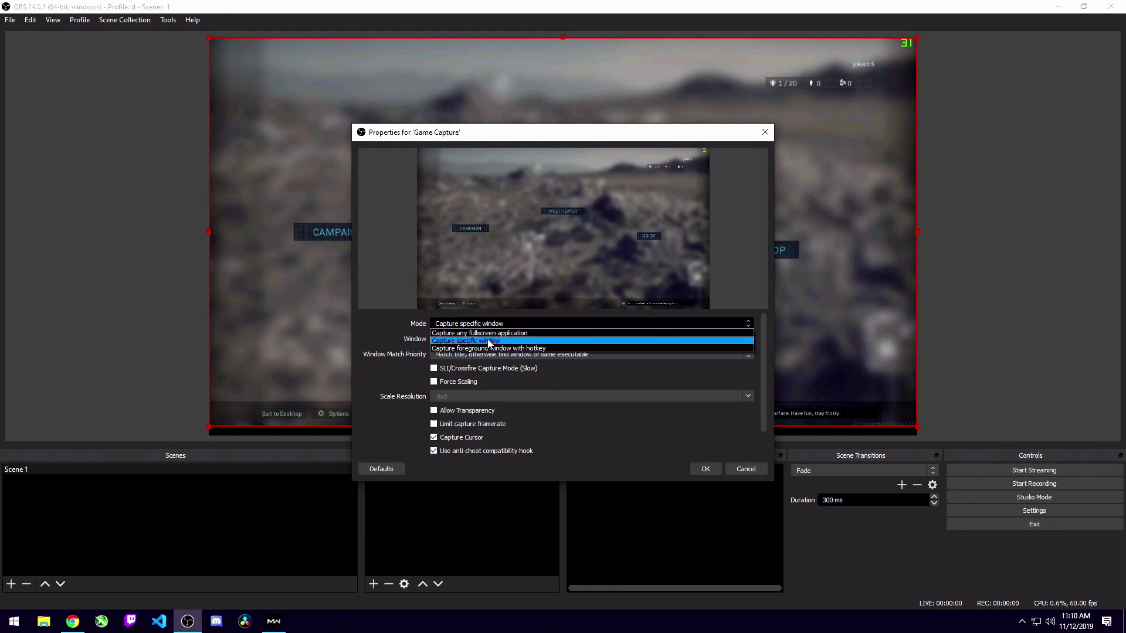
pyautogui.click(494, 341)
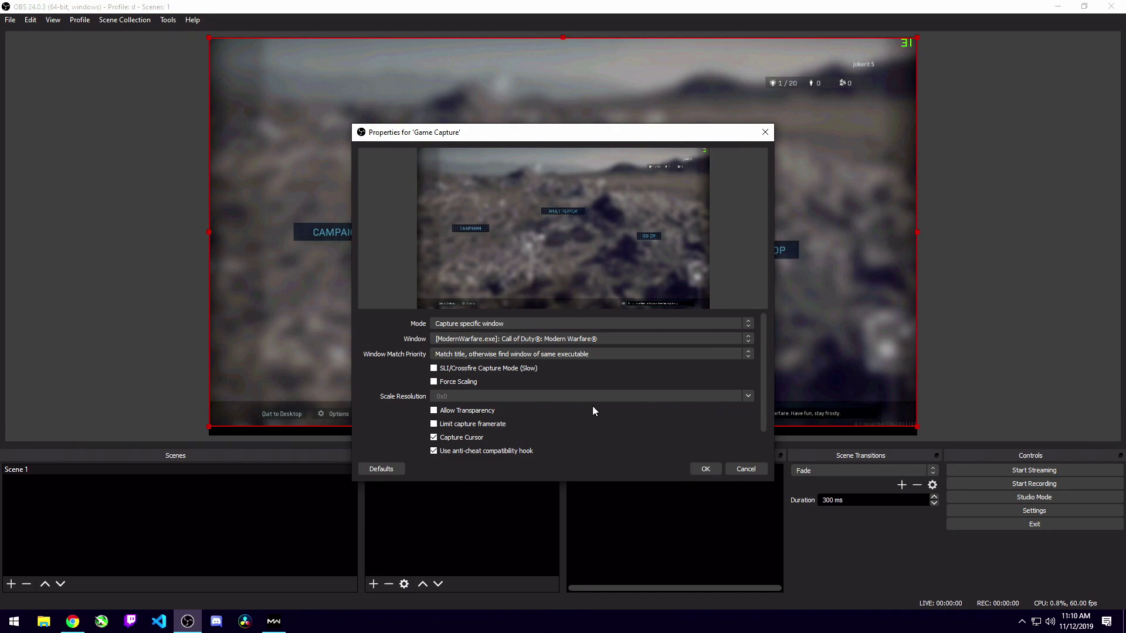
# Confirm Game Capture, then set Settings > Output Mode to Advanced and show Recording options
pyautogui.click(704, 470)
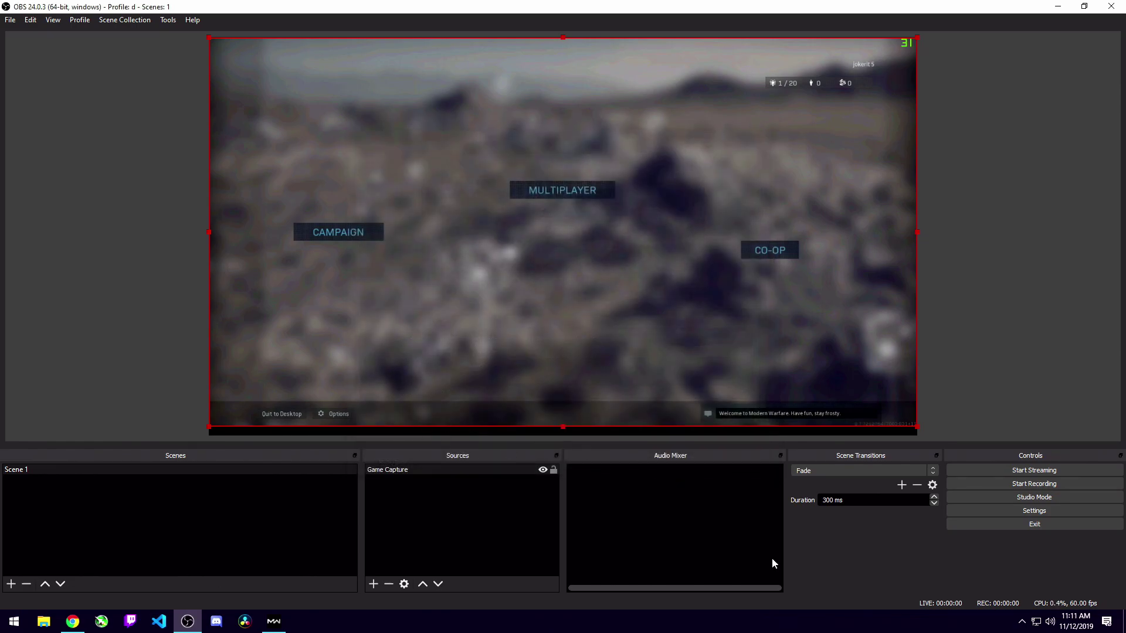
pyautogui.click(994, 510)
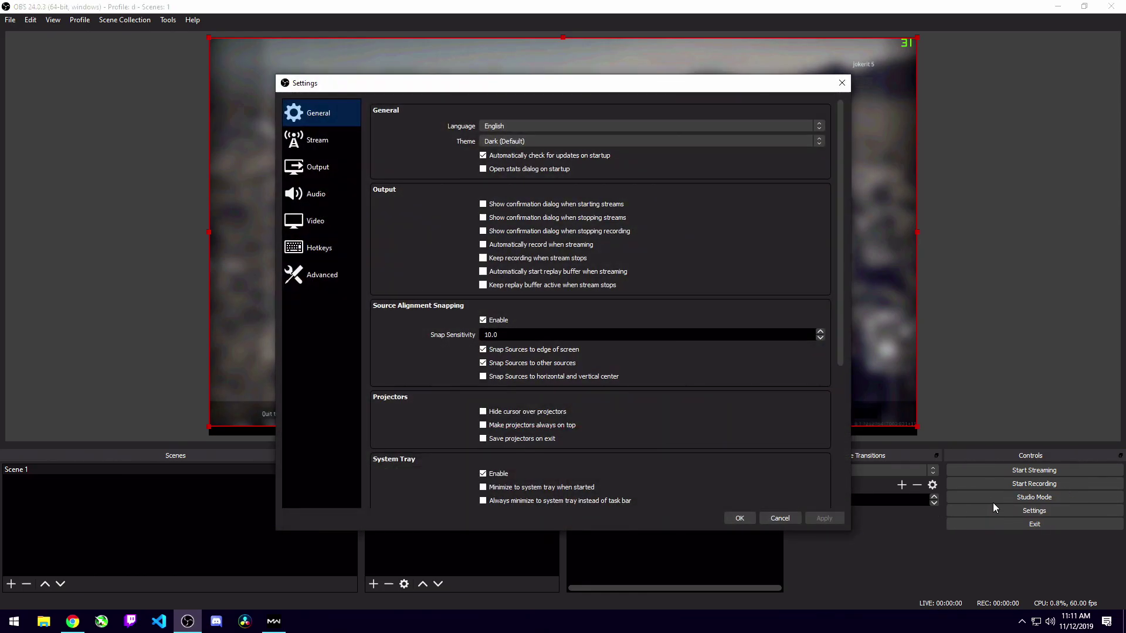
pyautogui.click(317, 168)
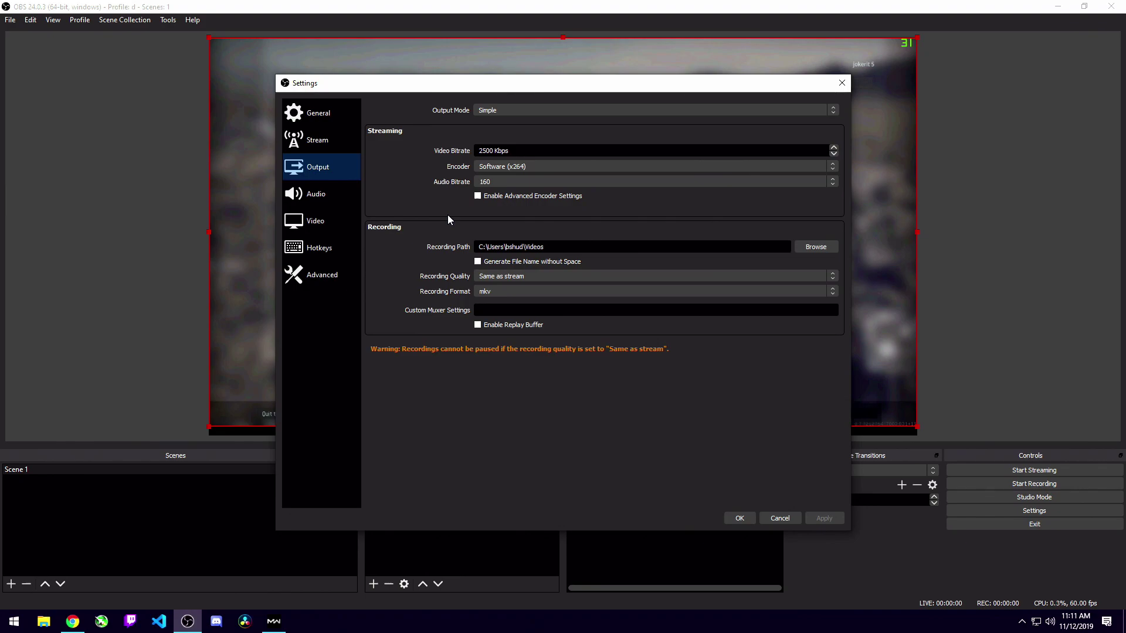
pyautogui.click(526, 109)
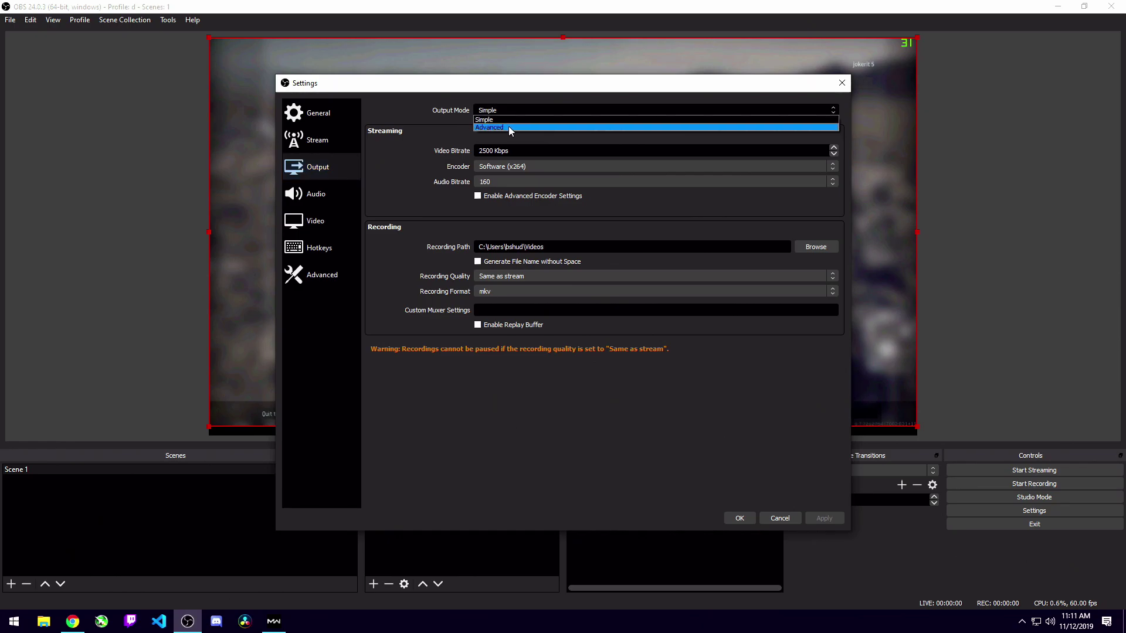
pyautogui.click(509, 128)
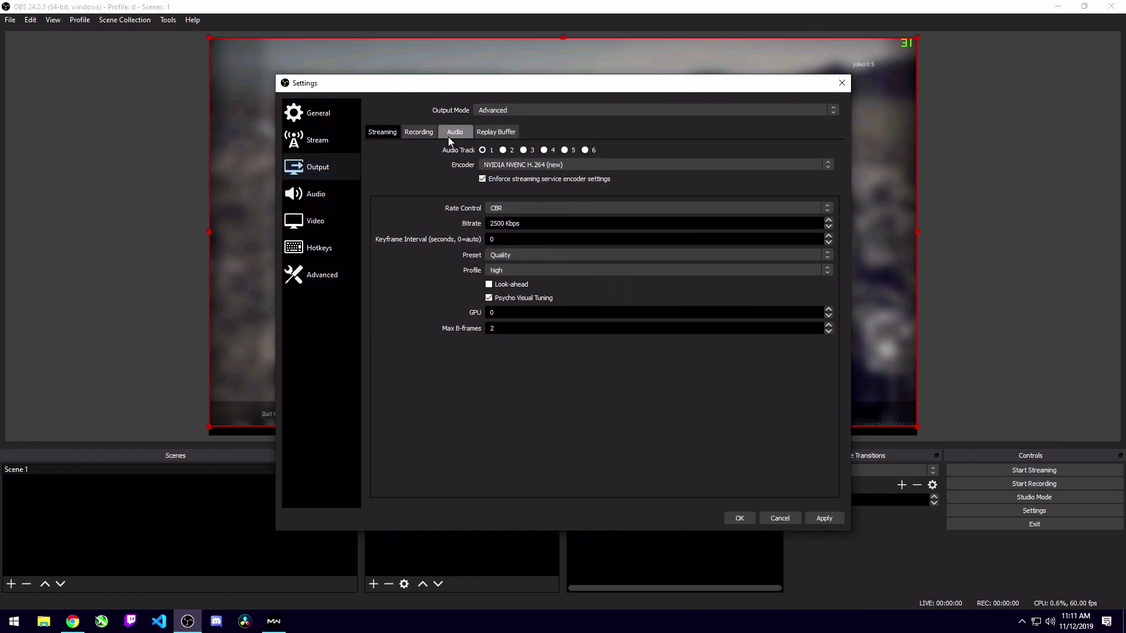
pyautogui.click(415, 132)
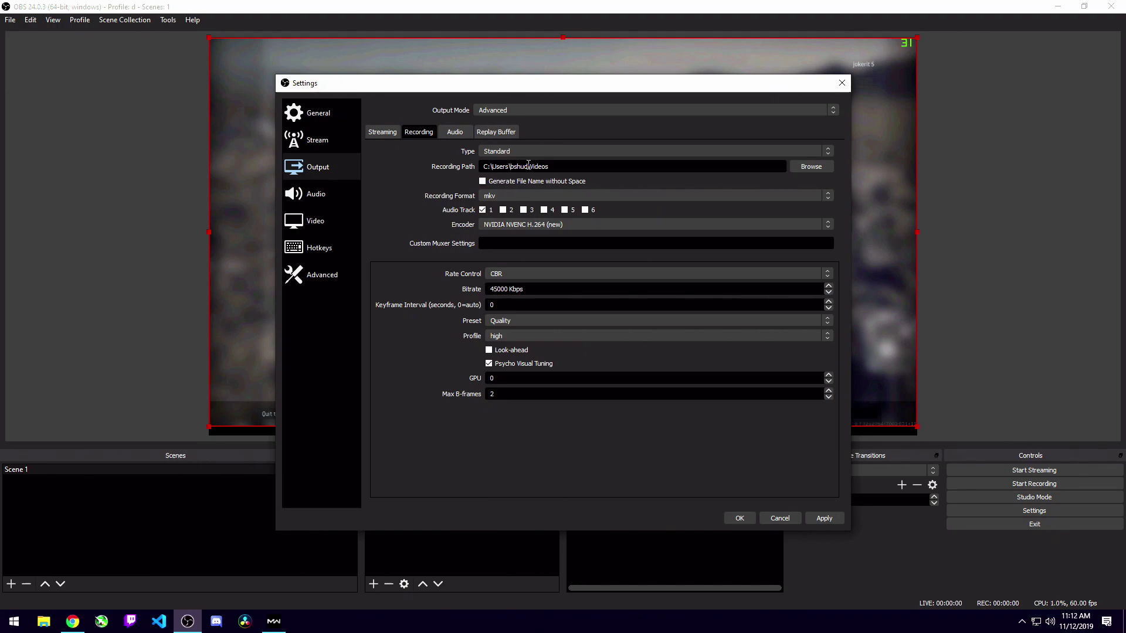
pyautogui.click(497, 198)
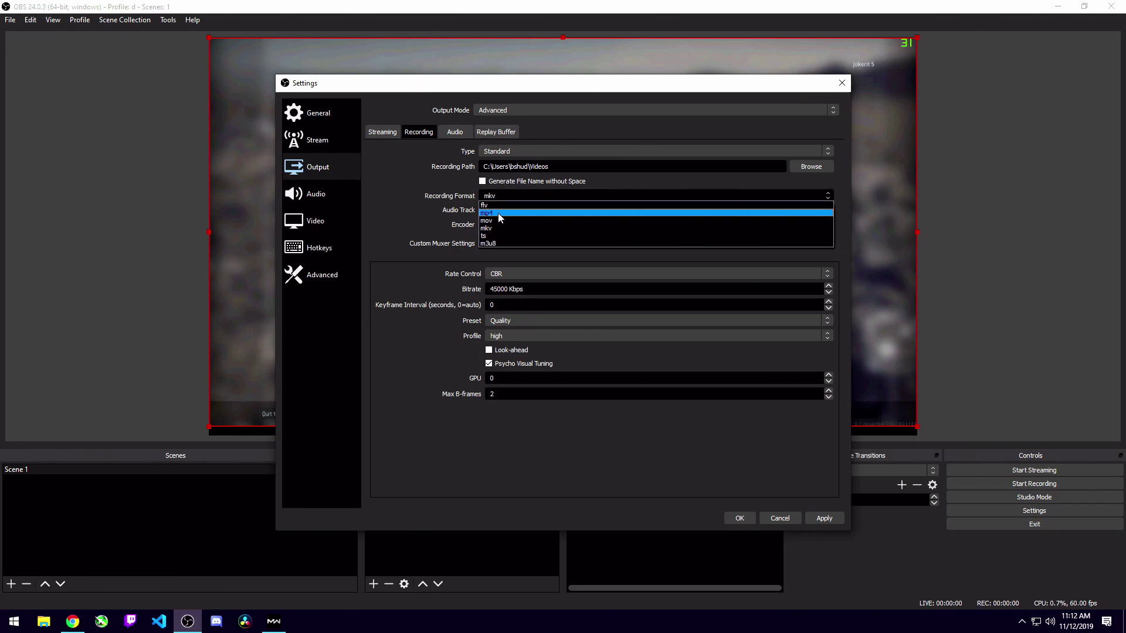
pyautogui.click(498, 213)
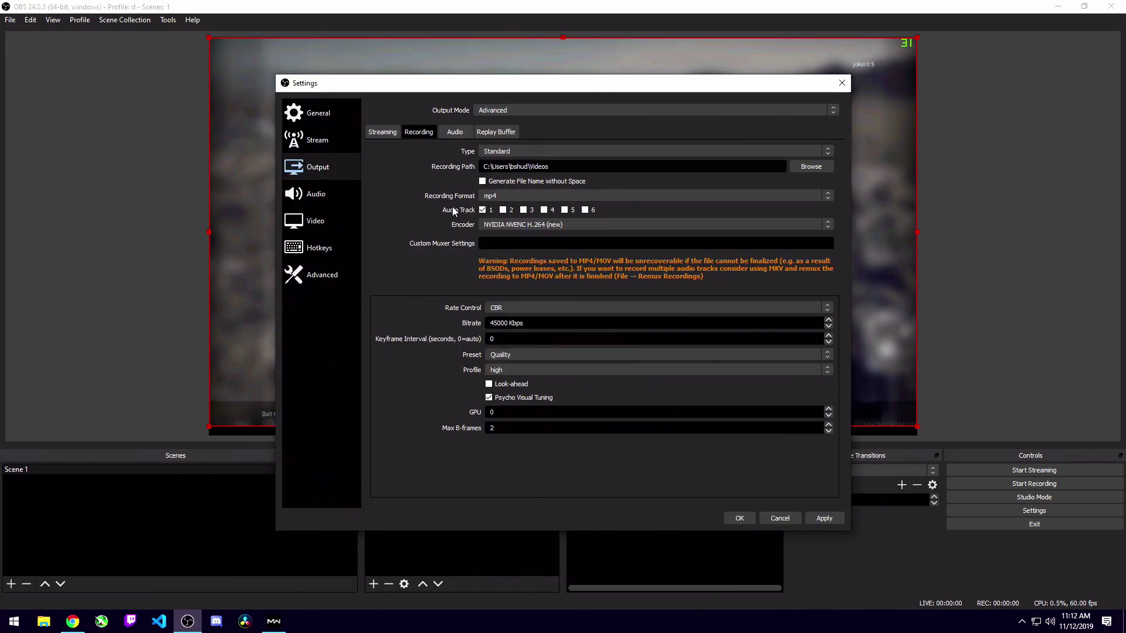
pyautogui.click(513, 196)
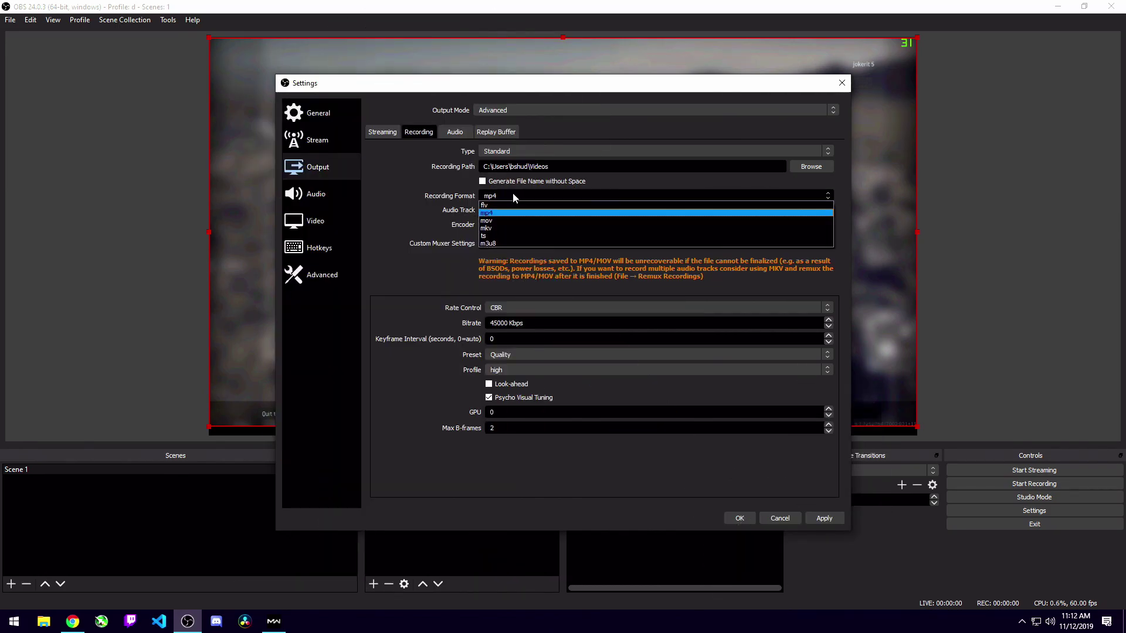
pyautogui.click(519, 228)
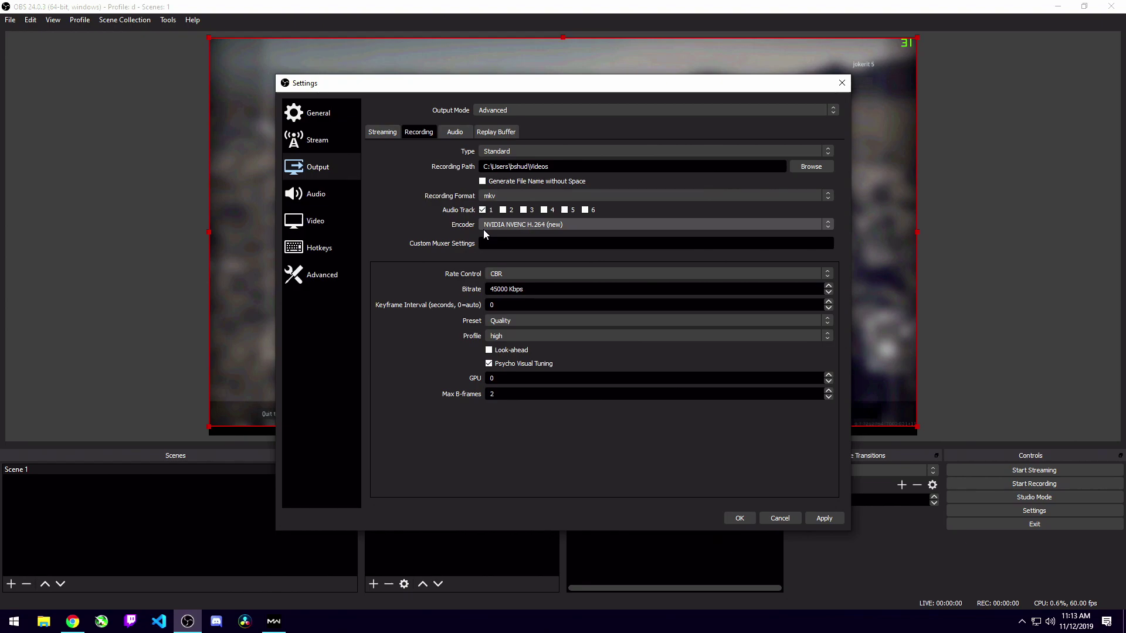
pyautogui.click(484, 228)
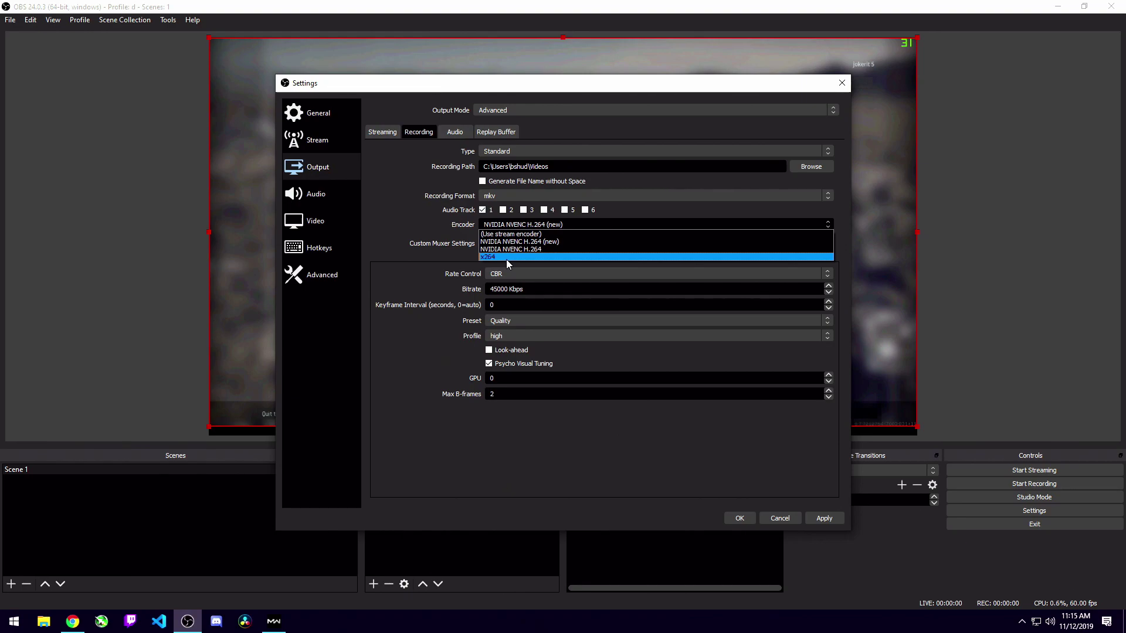
pyautogui.click(399, 271)
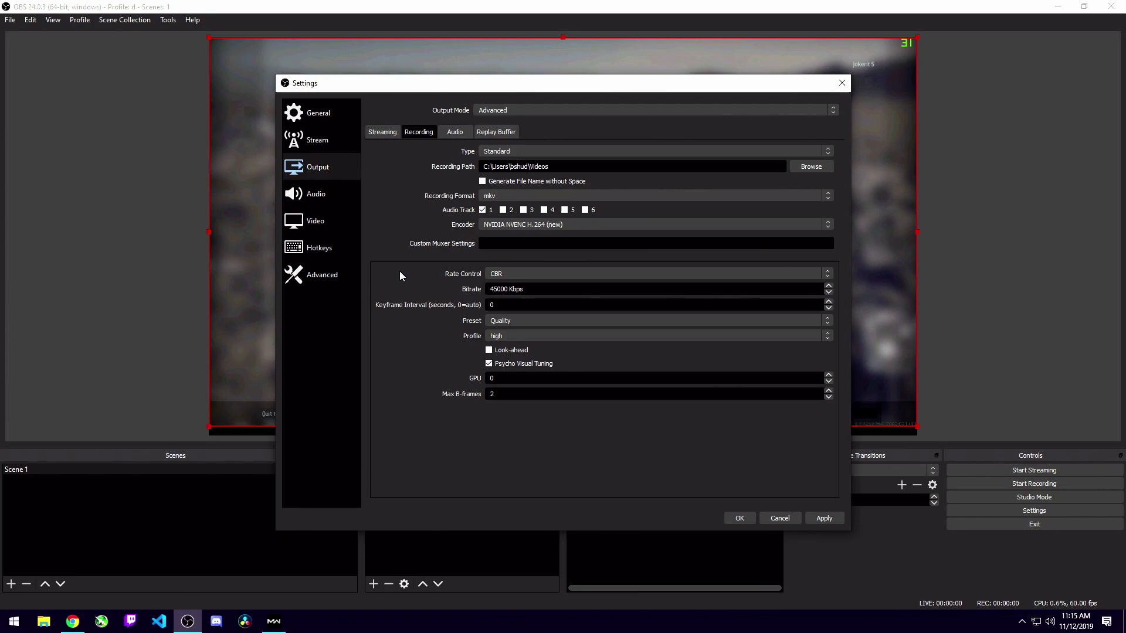
# Keep recording at CBR 45000 Kbps with the Quality preset and high profile
pyautogui.moveTo(497, 289); pyautogui.dragTo(507, 289)
pyautogui.click(522, 290)
pyautogui.click(518, 326)
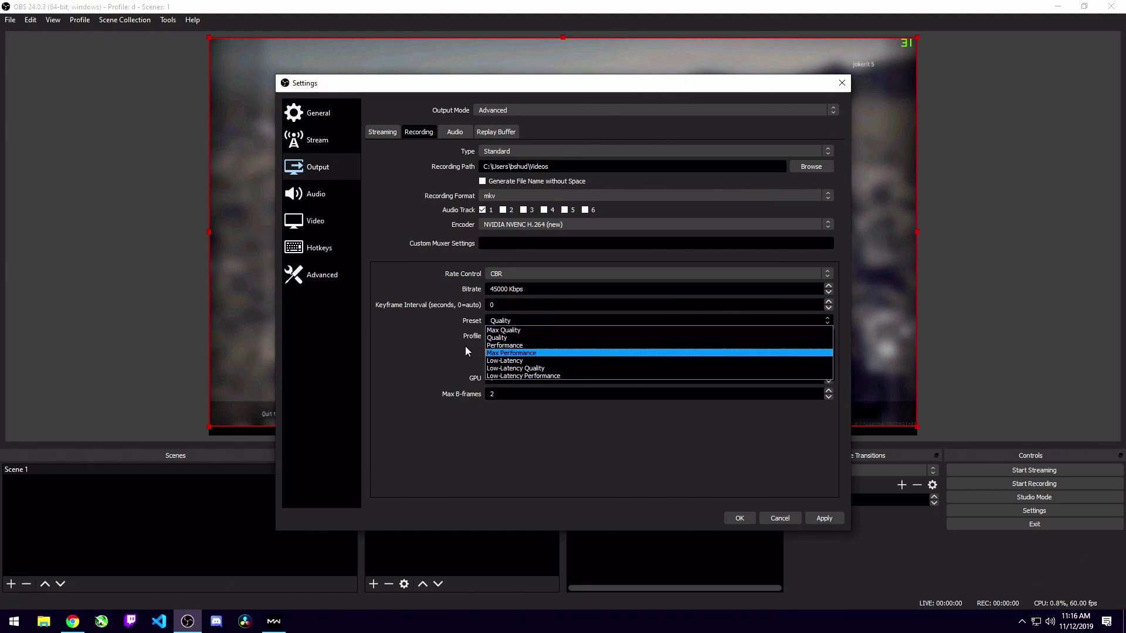
pyautogui.click(508, 319)
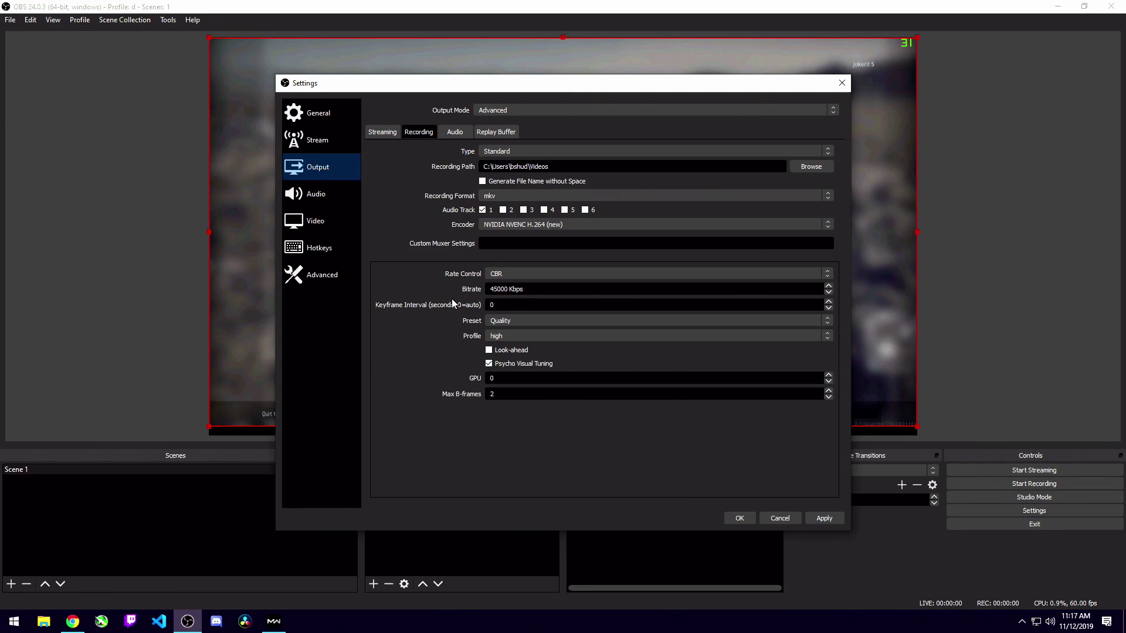
pyautogui.click(516, 338)
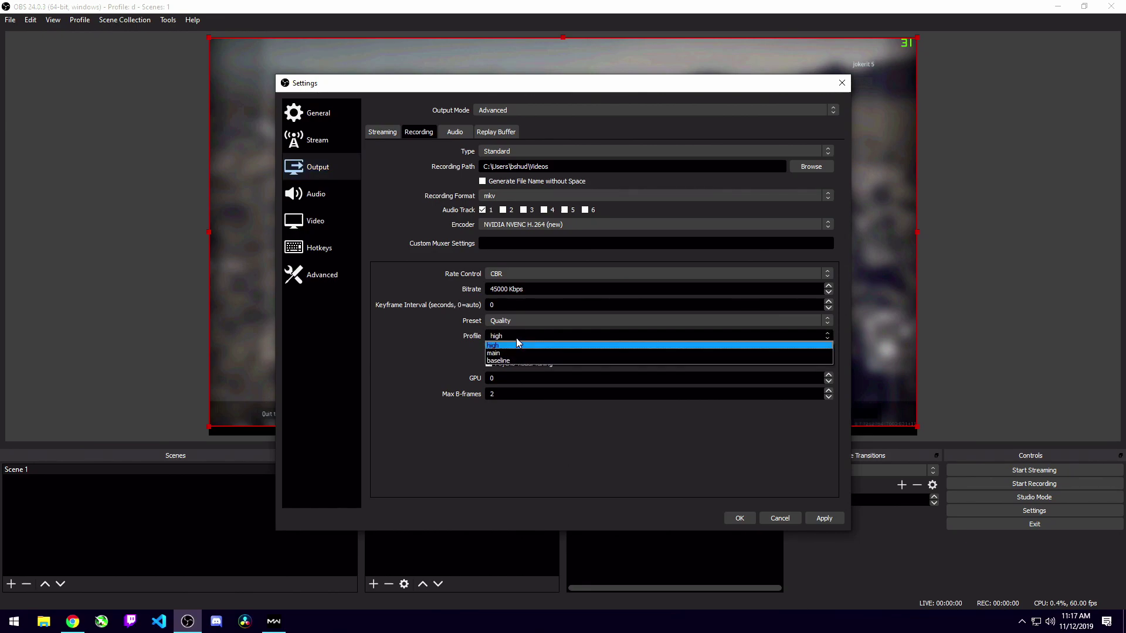
pyautogui.click(438, 338)
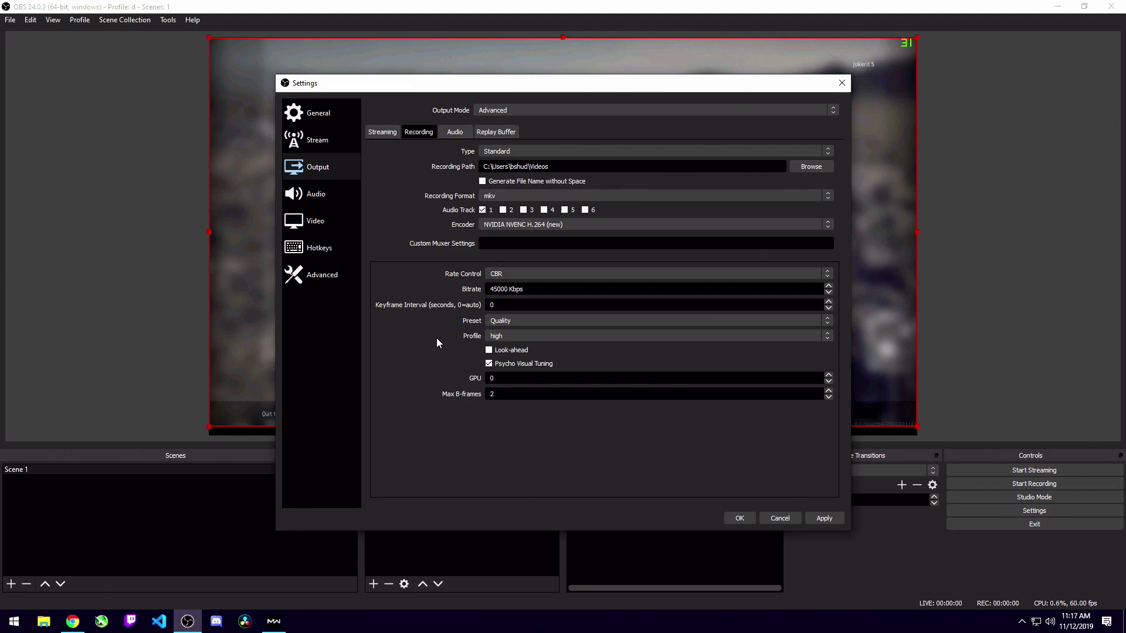
# Show Video settings: 1920x1080 base and output, Lanczos downscale filter, 60 FPS
pyautogui.click(332, 228)
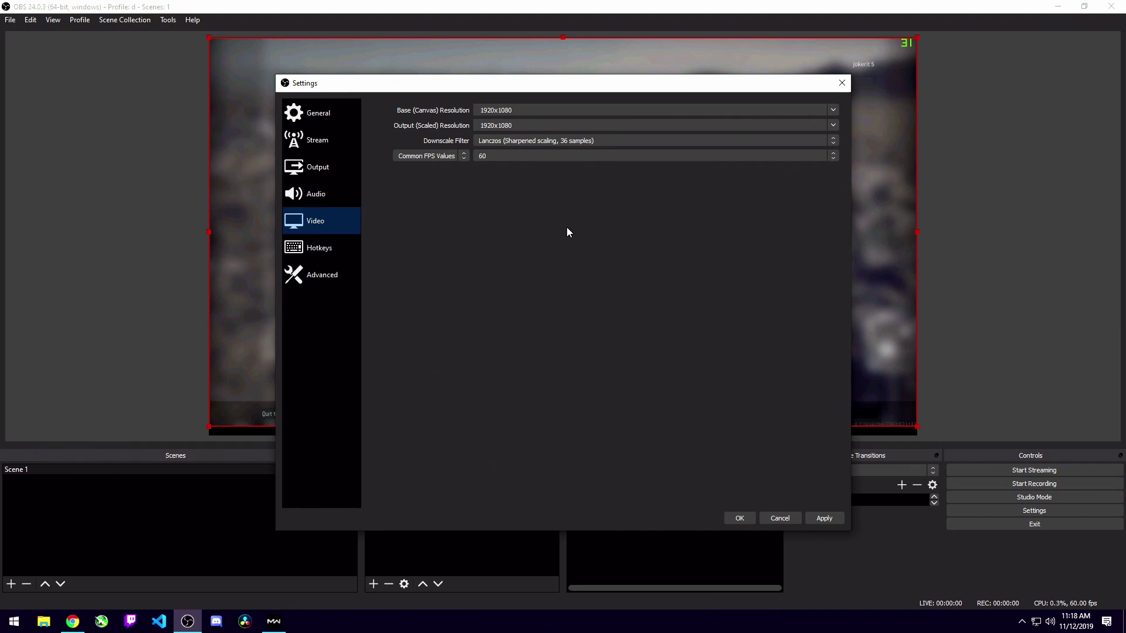
pyautogui.click(608, 141)
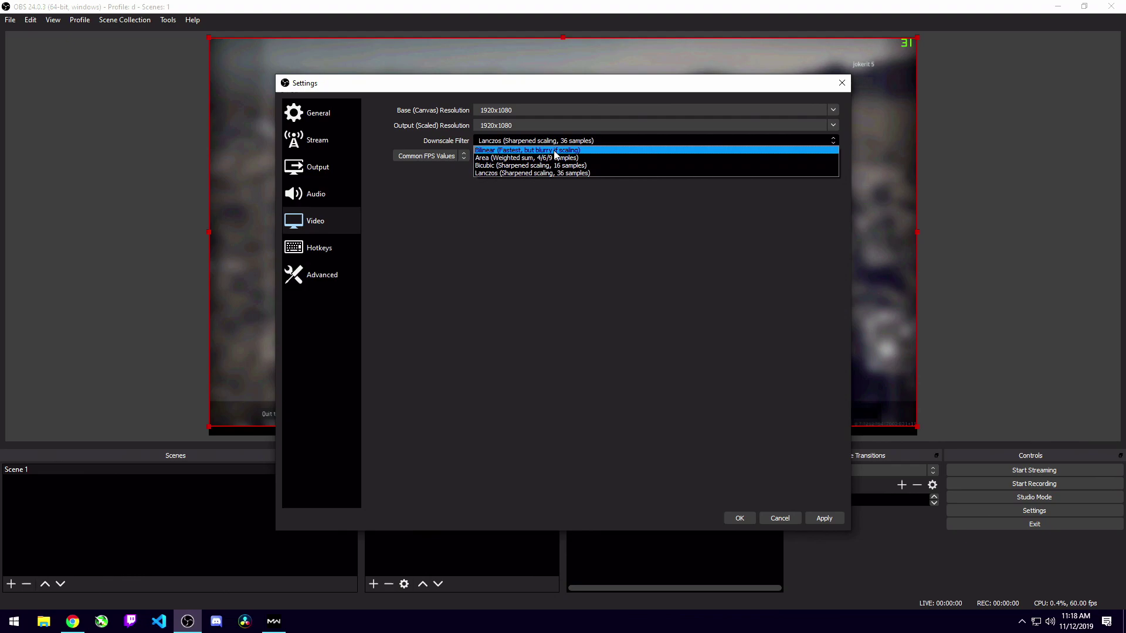
pyautogui.click(519, 174)
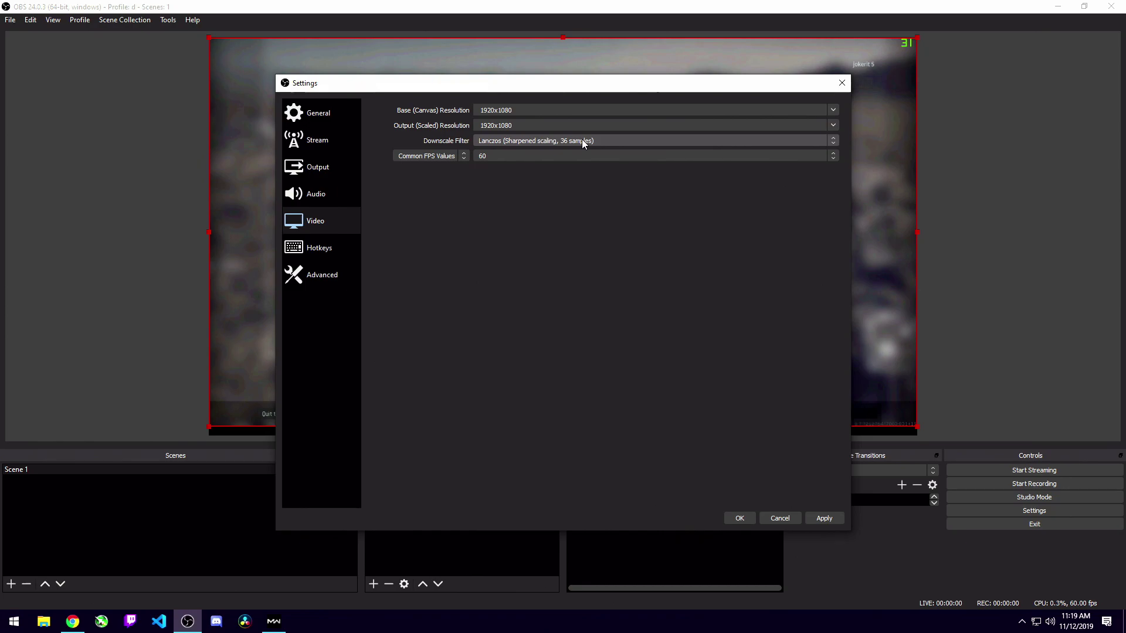
pyautogui.click(547, 141)
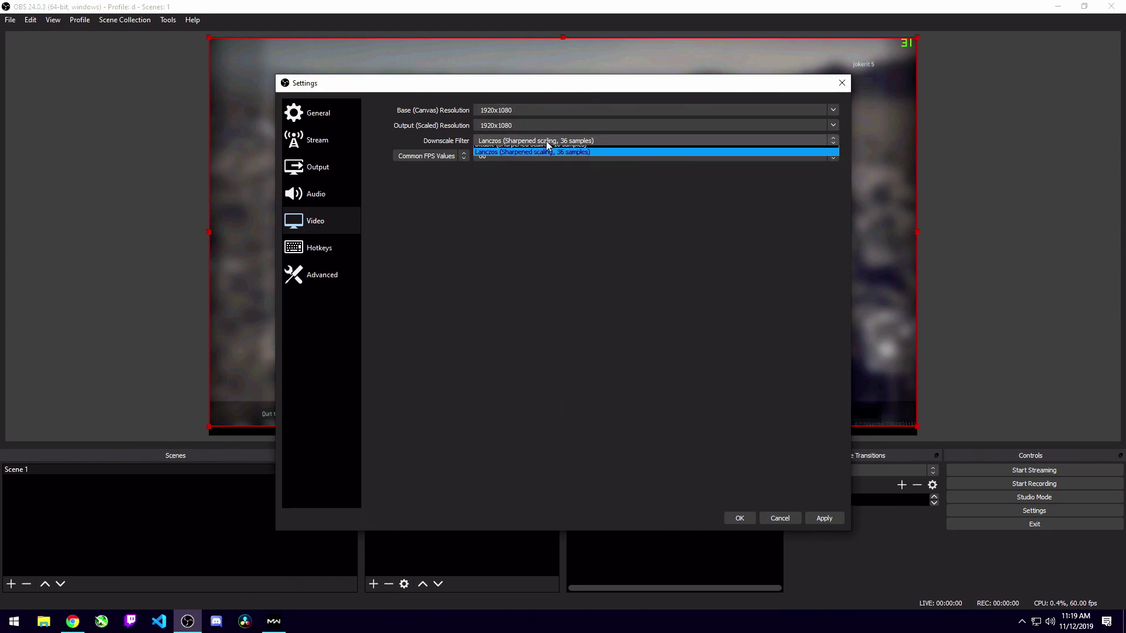
pyautogui.click(539, 133)
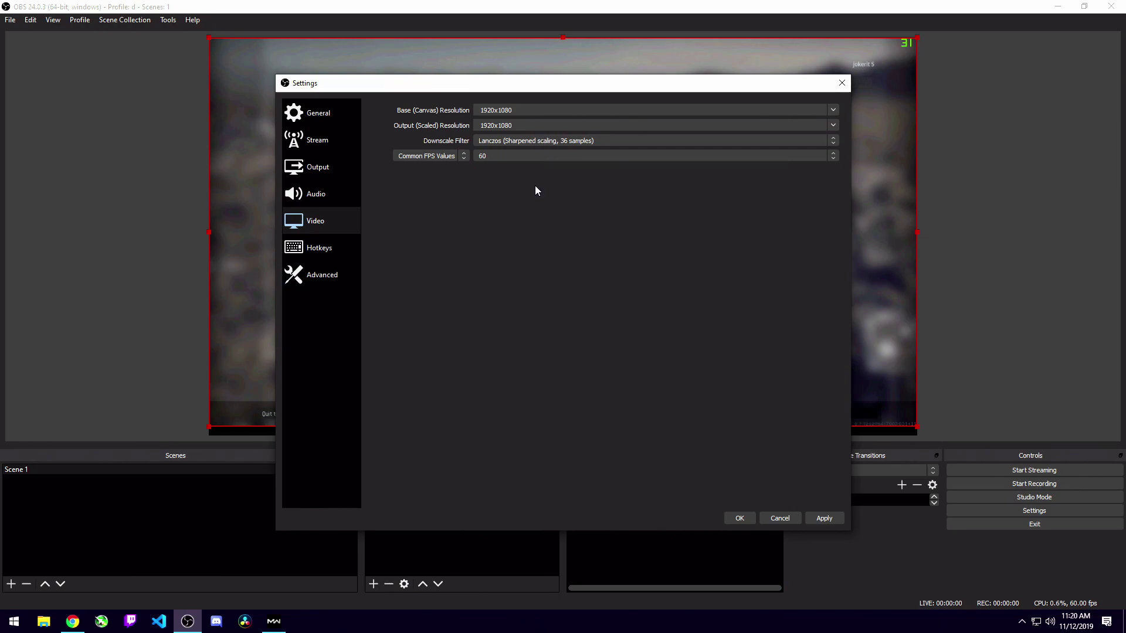
# Review the Common FPS Values list, then move to the Audio settings page
pyautogui.click(532, 159)
pyautogui.click(515, 156)
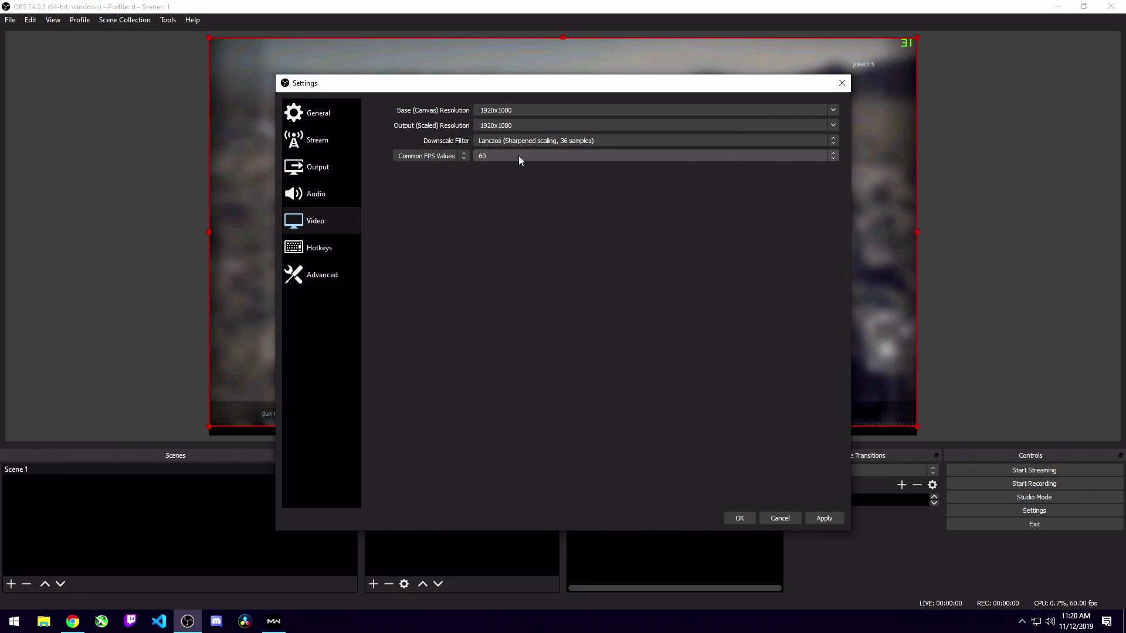
pyautogui.click(518, 156)
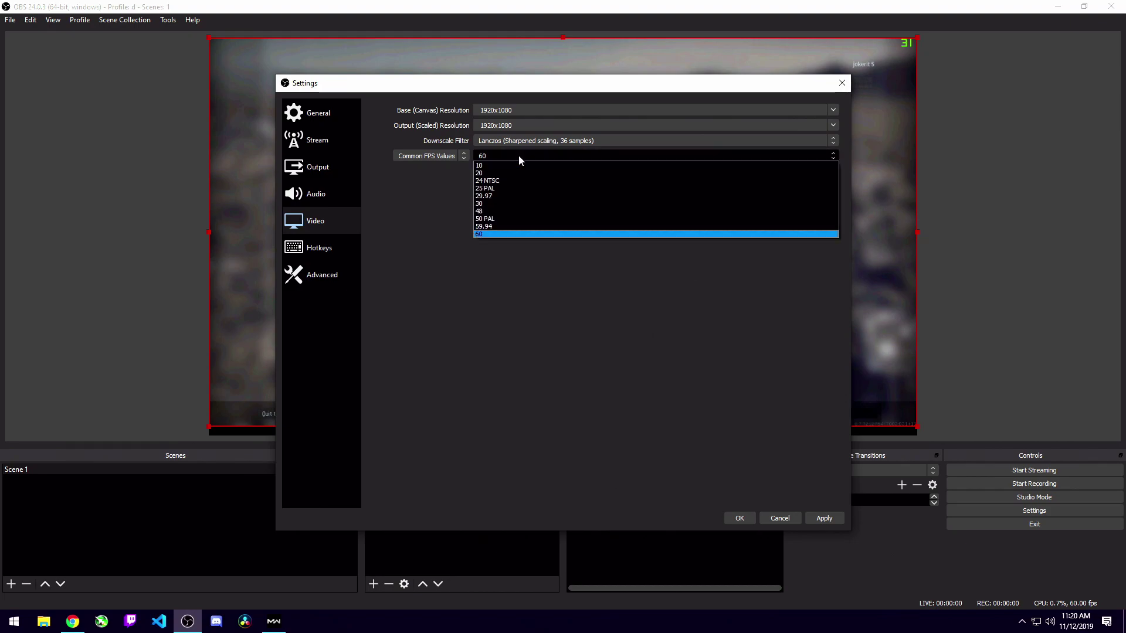
pyautogui.click(517, 203)
pyautogui.click(330, 196)
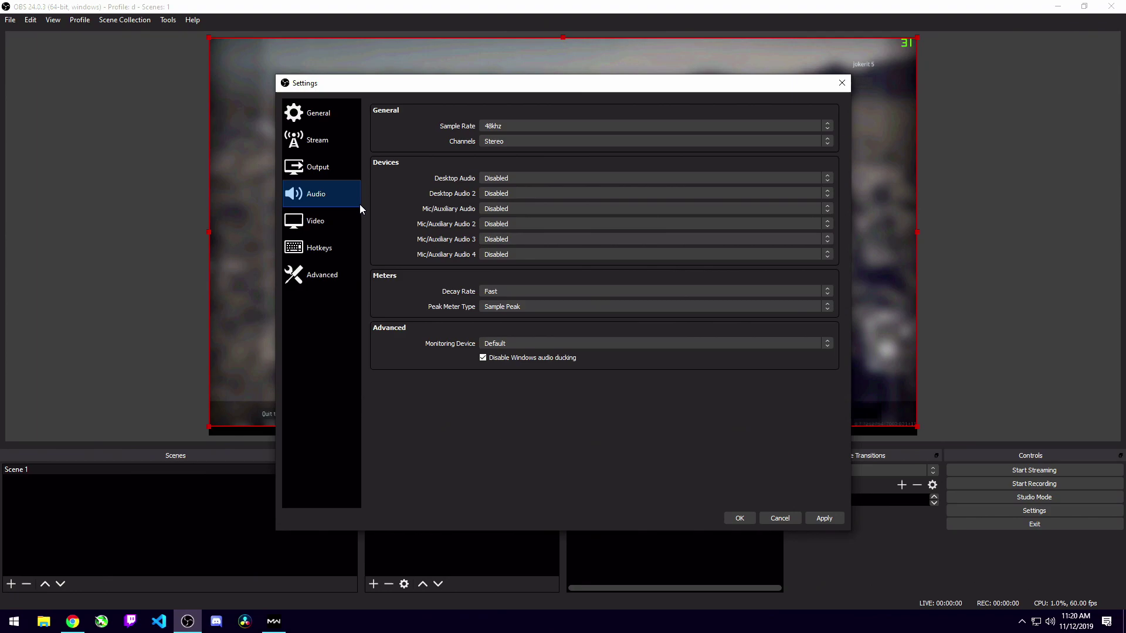
# Switch the OBS sample rate to 44.1khz and back to 48khz
pyautogui.click(531, 127)
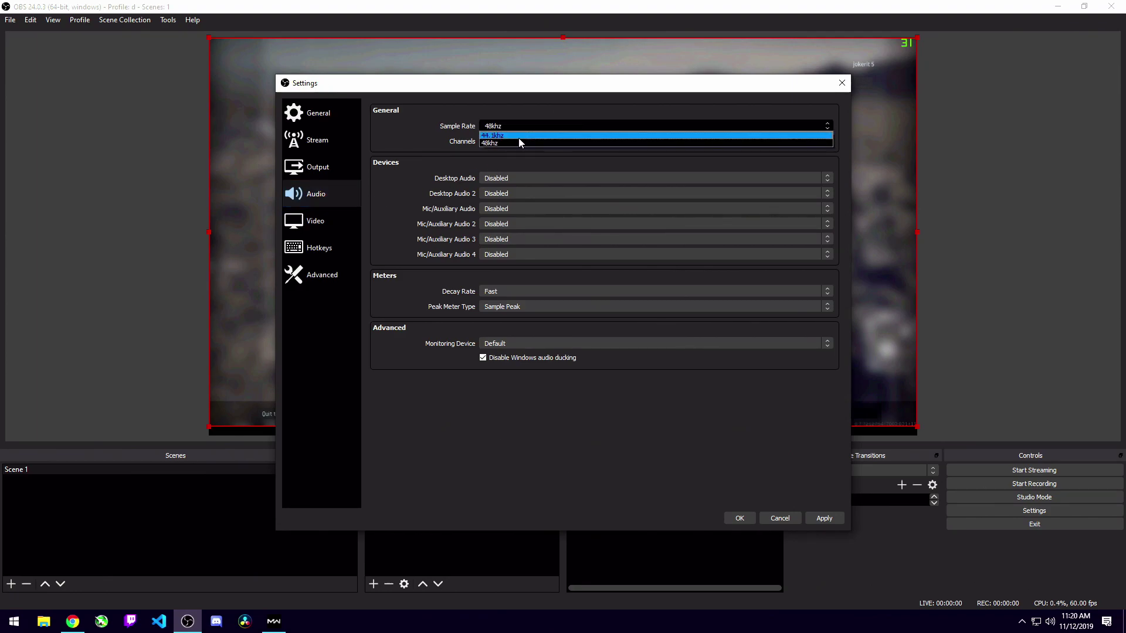
pyautogui.click(505, 136)
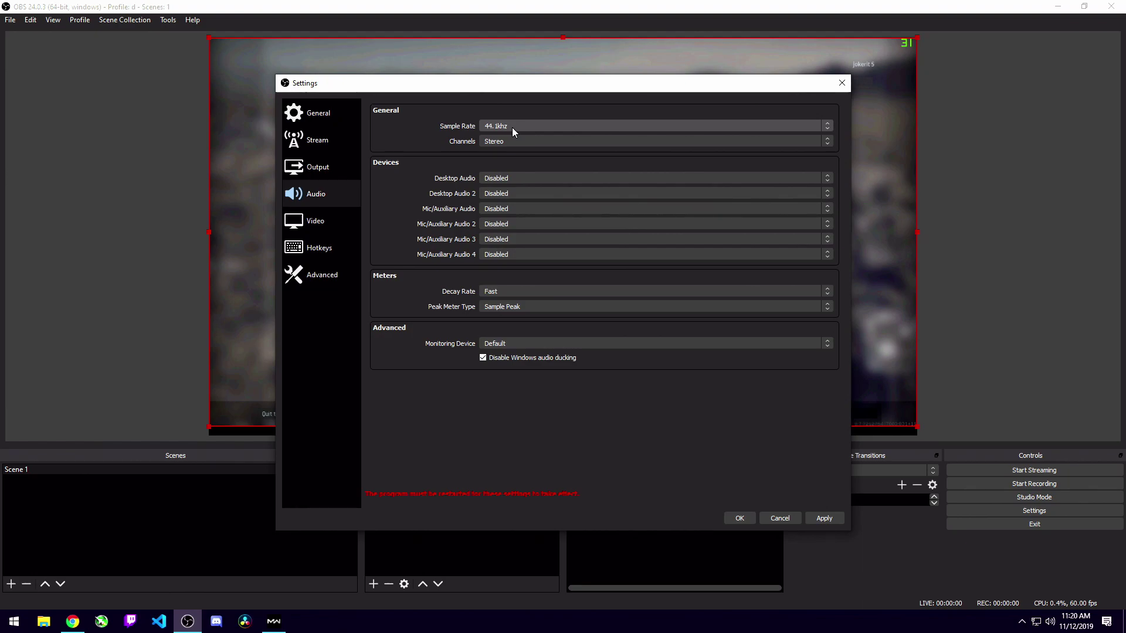
pyautogui.click(512, 128)
pyautogui.click(500, 142)
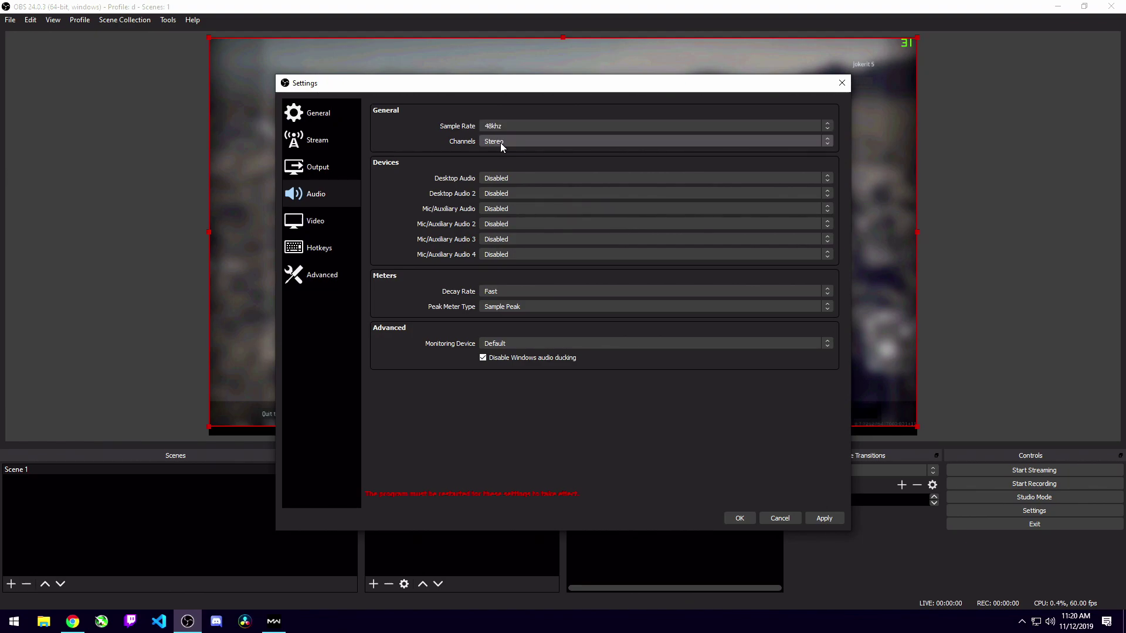
# Open the Windows Sound settings from the taskbar speaker icon
pyautogui.rightClick(1049, 622)
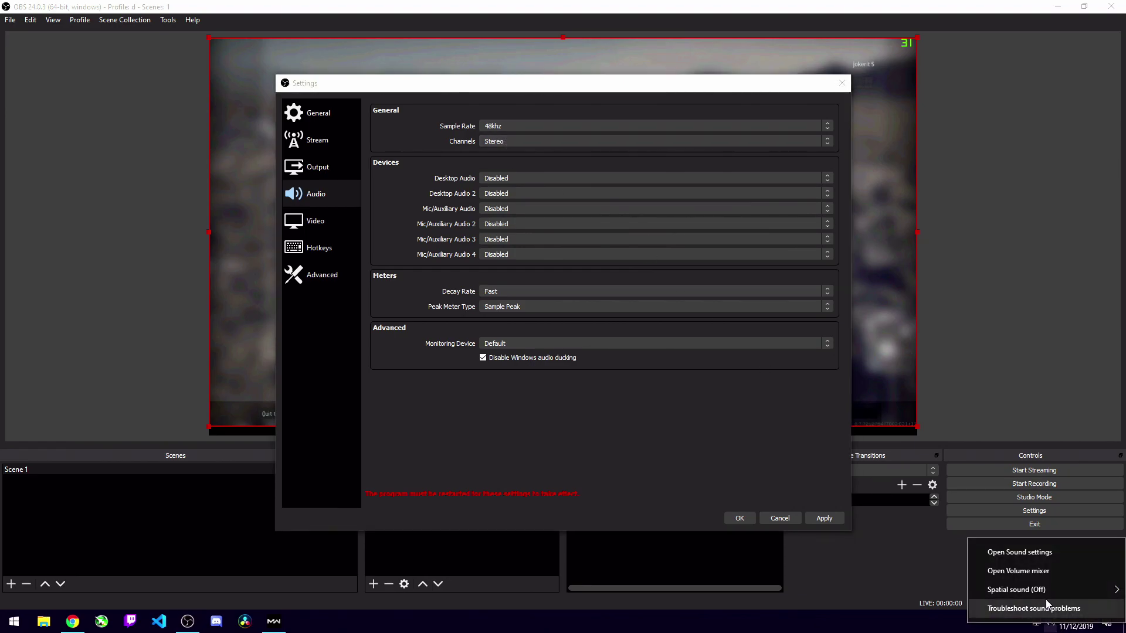
pyautogui.click(1021, 553)
pyautogui.scroll(-1, 382, 366)
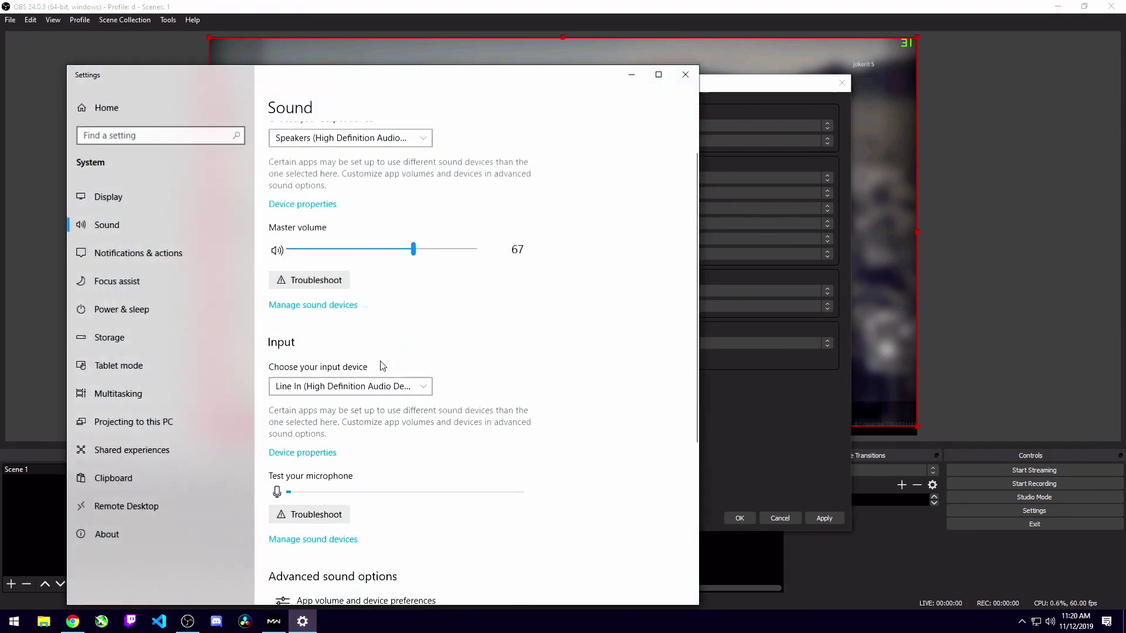
pyautogui.scroll(-5, 383, 366)
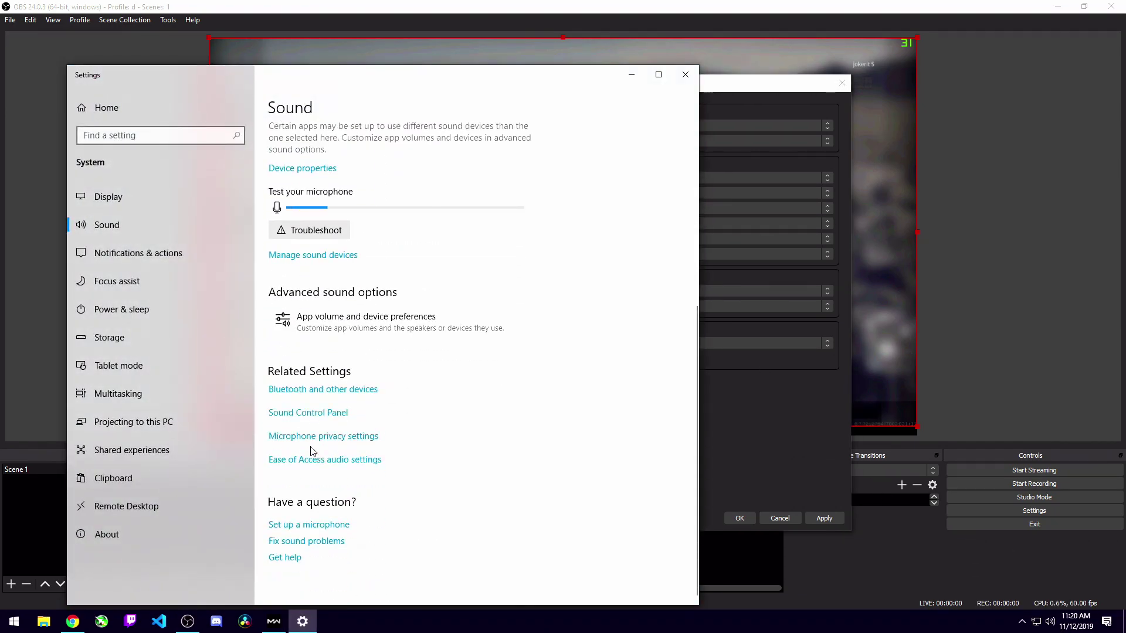
# Check the Speakers default format and keep it at 32 bit, 48000 Hz
pyautogui.click(685, 75)
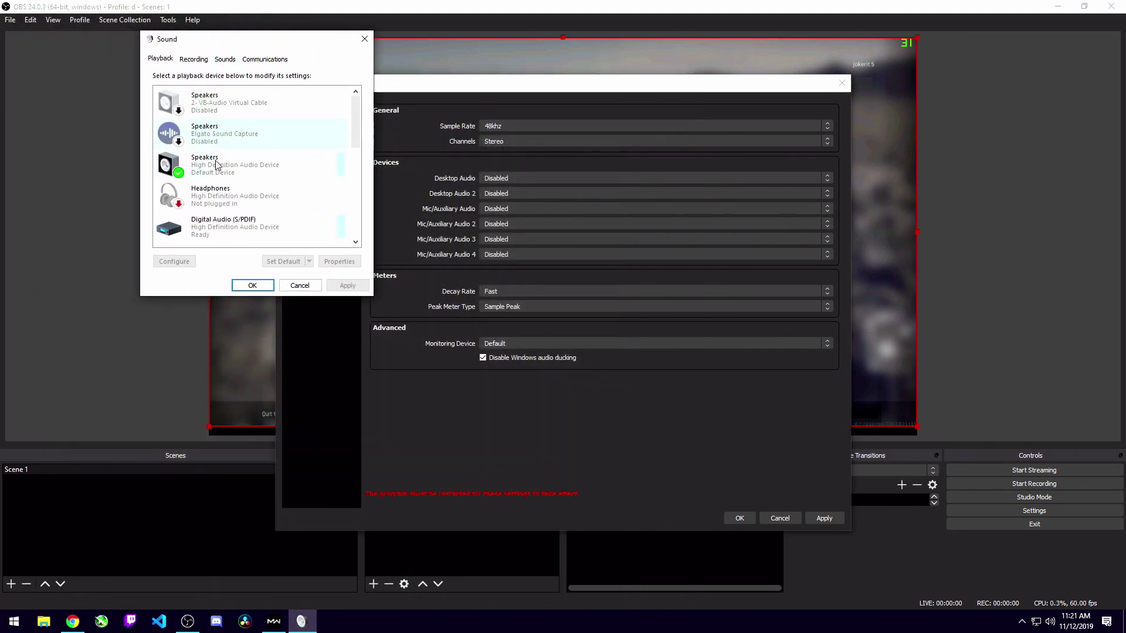
pyautogui.rightClick(215, 164)
pyautogui.click(260, 256)
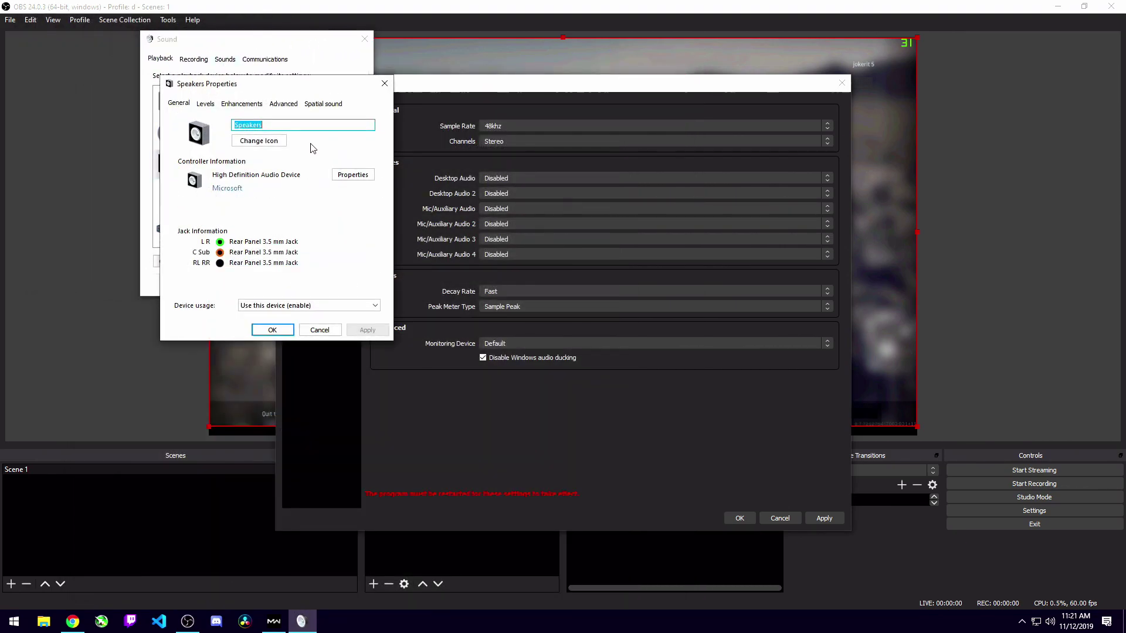
pyautogui.click(283, 105)
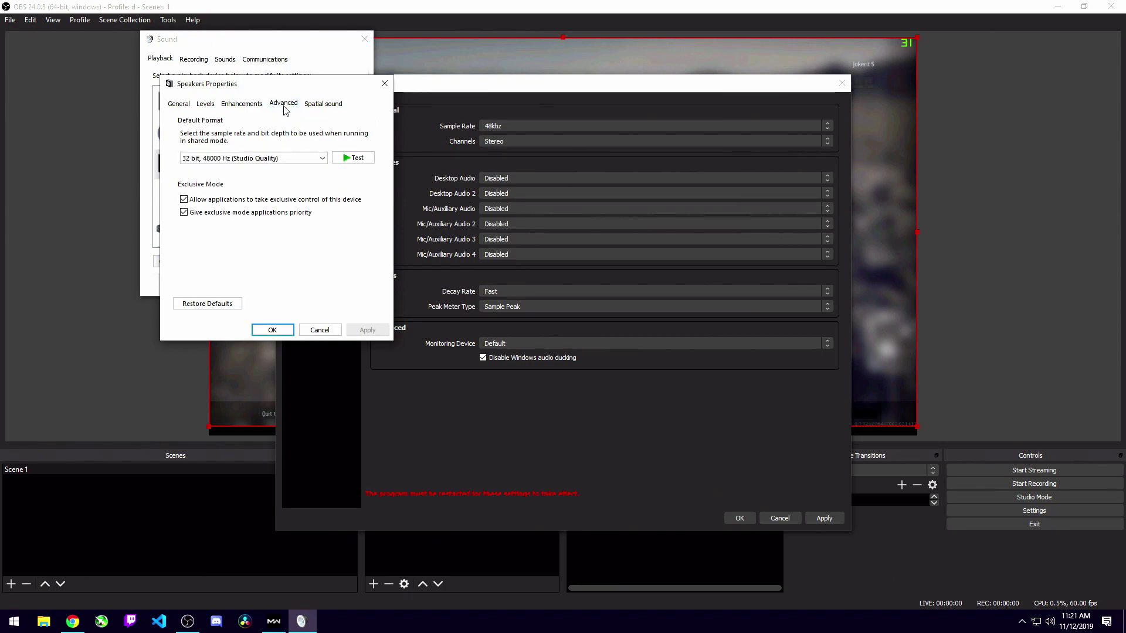
pyautogui.click(221, 164)
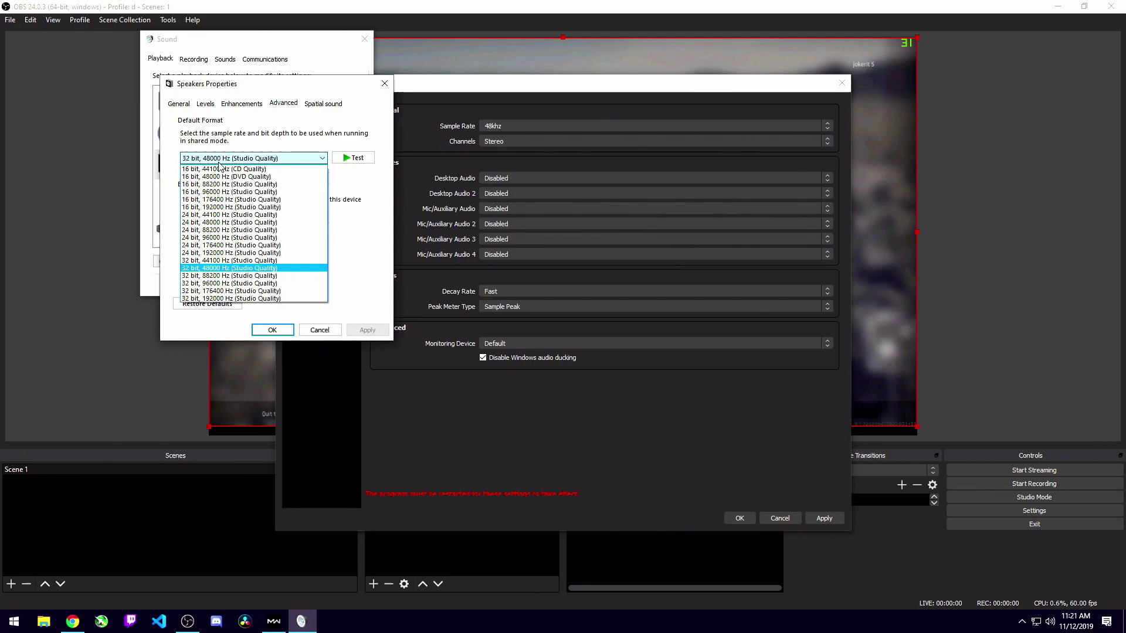
pyautogui.click(219, 164)
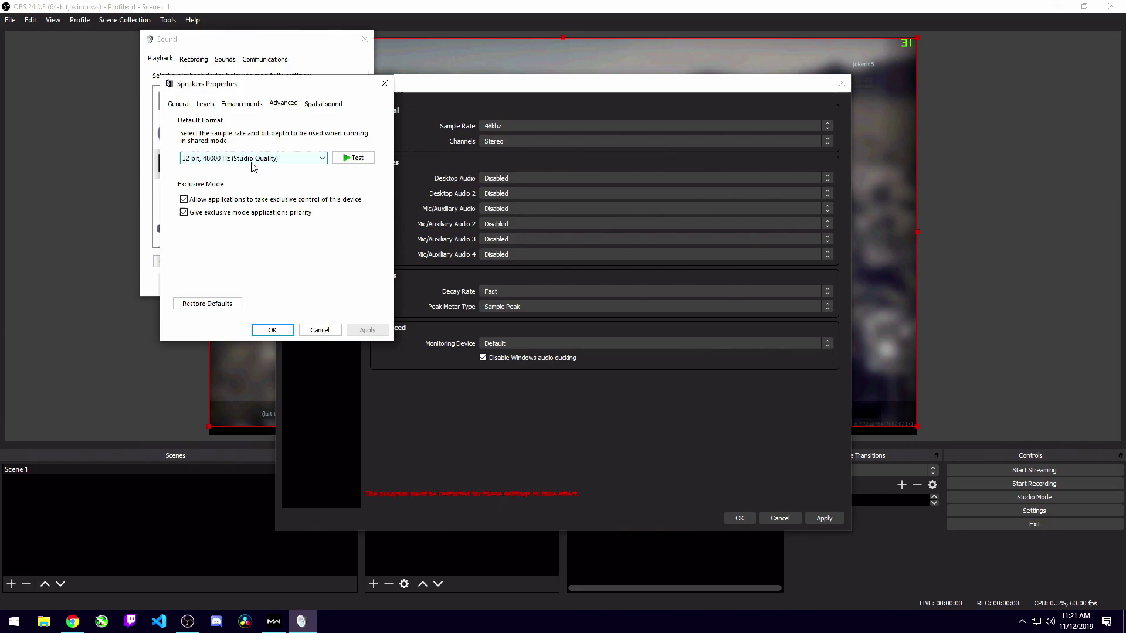
pyautogui.click(384, 83)
# Check the Line In recording device format and keep it at 48000 Hz DVD Quality
pyautogui.hotkey('ctrl', 'Tab')
pyautogui.rightClick(221, 242)
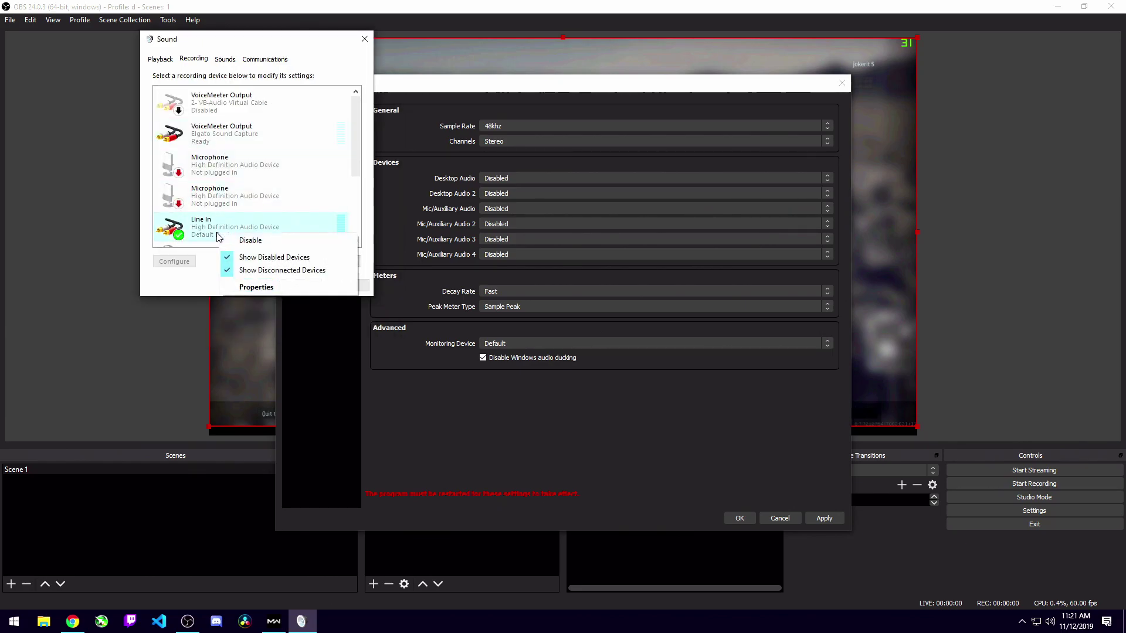
pyautogui.click(249, 287)
pyautogui.click(260, 106)
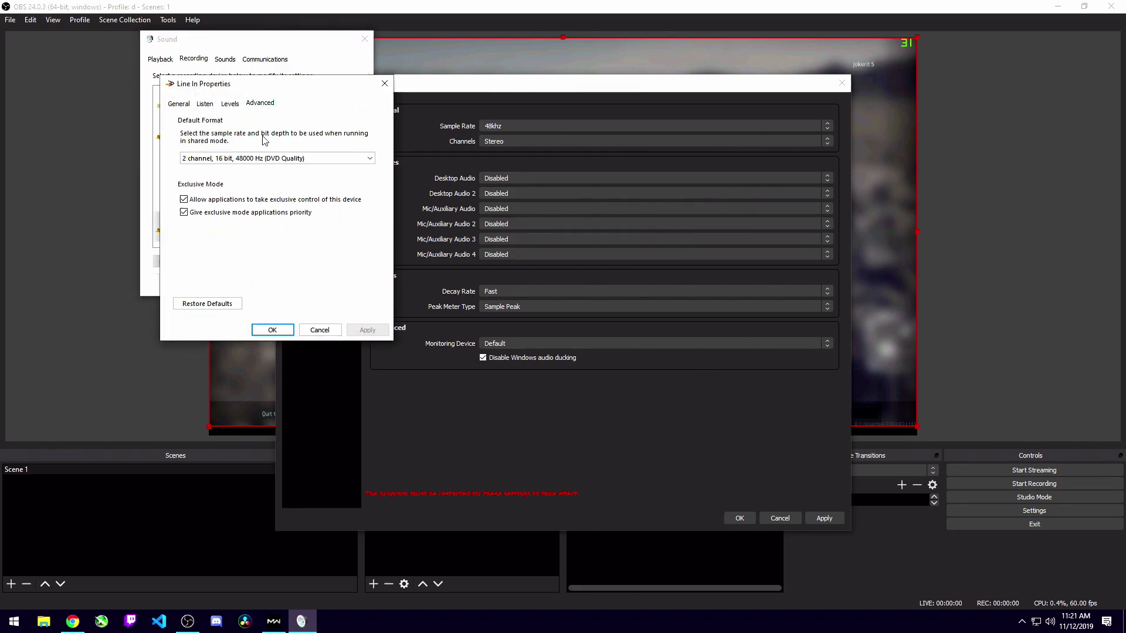
pyautogui.click(245, 161)
pyautogui.click(245, 176)
# Close the Line In and Sound dialogs and leave the OBS sample rate at 48khz
pyautogui.click(273, 330)
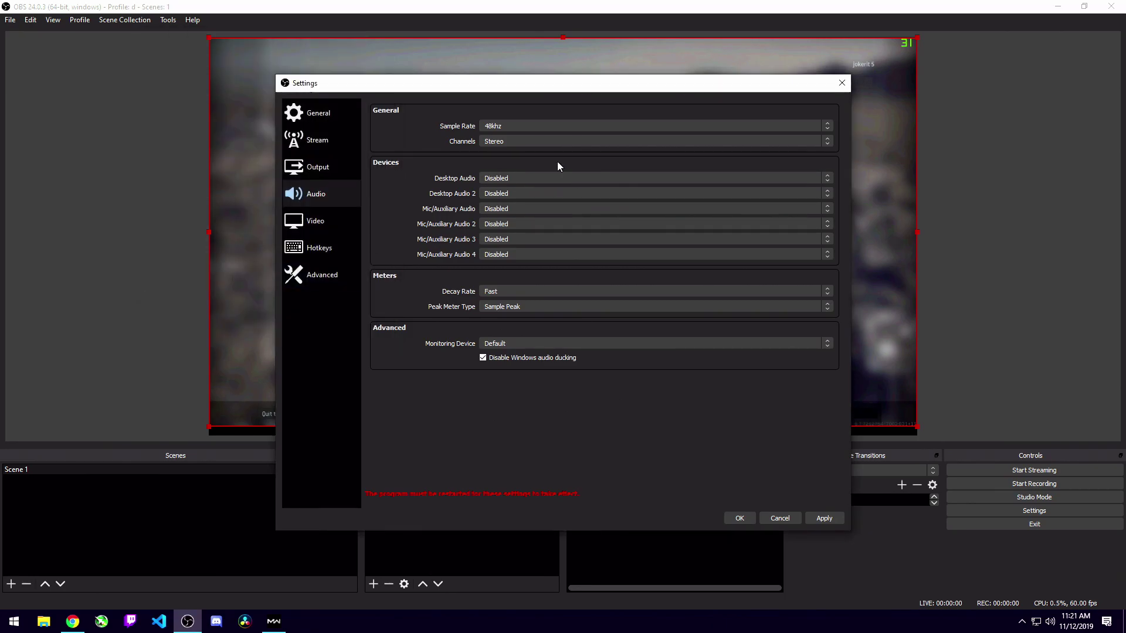
pyautogui.click(506, 128)
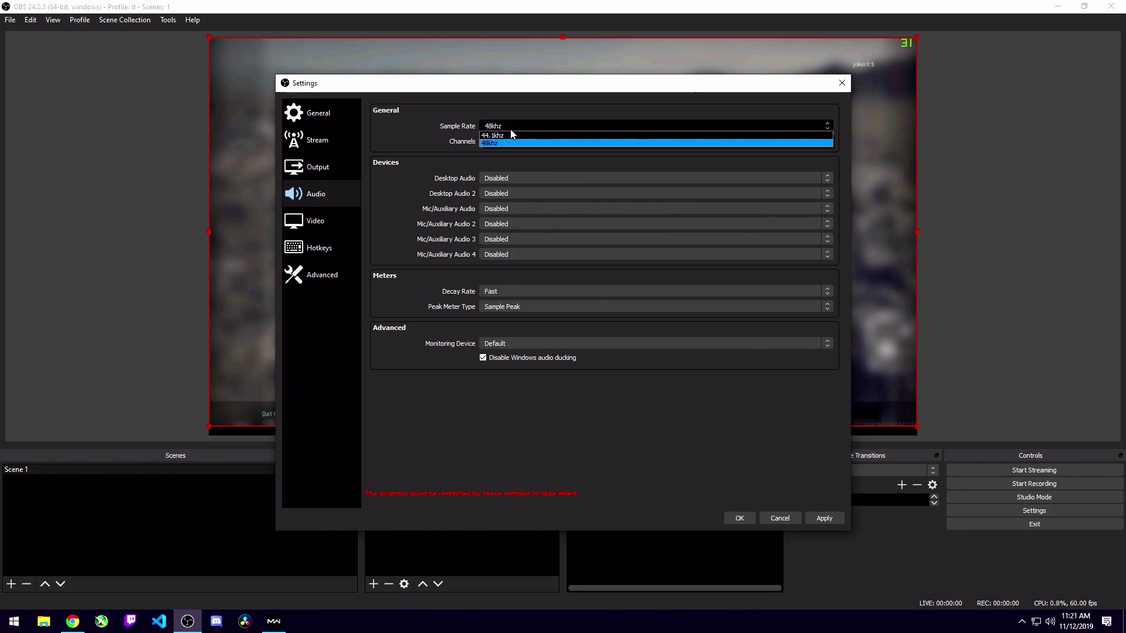
pyautogui.click(506, 142)
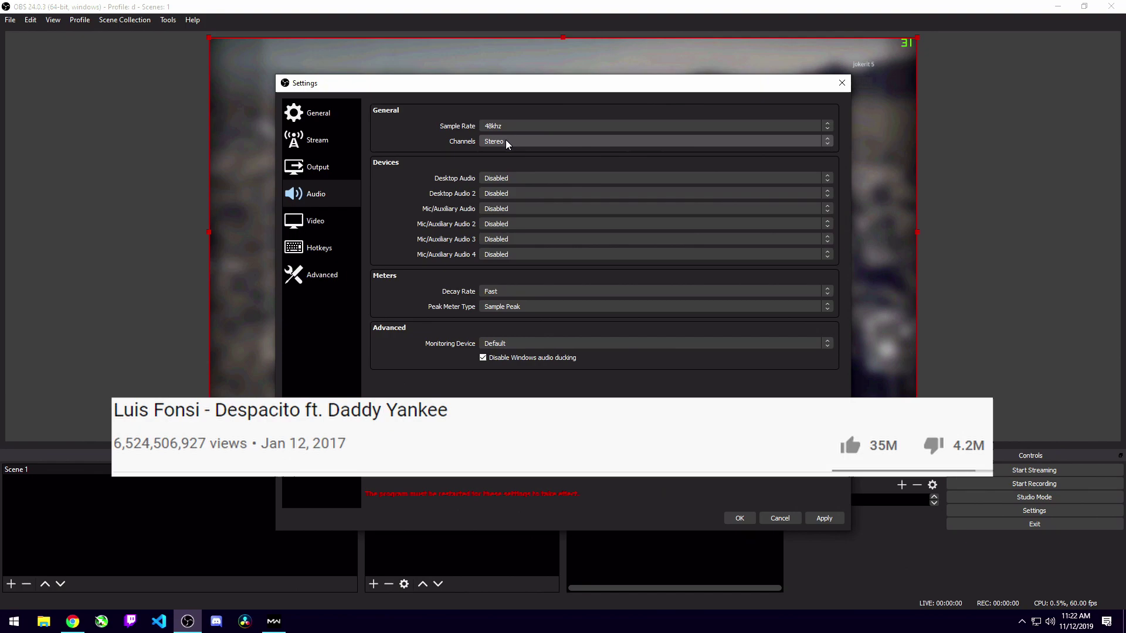
# Set Desktop Audio to Speakers (High Definition Audio Device) and Mic/Auxiliary Audio to Line In, then go to Advanced
pyautogui.click(495, 178)
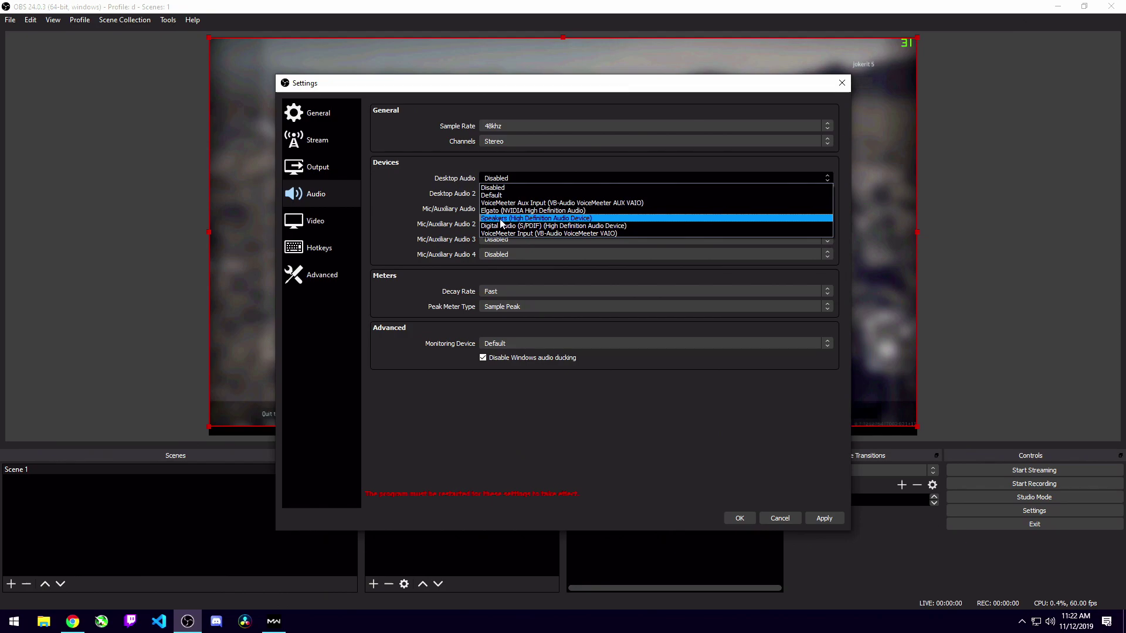
pyautogui.click(497, 219)
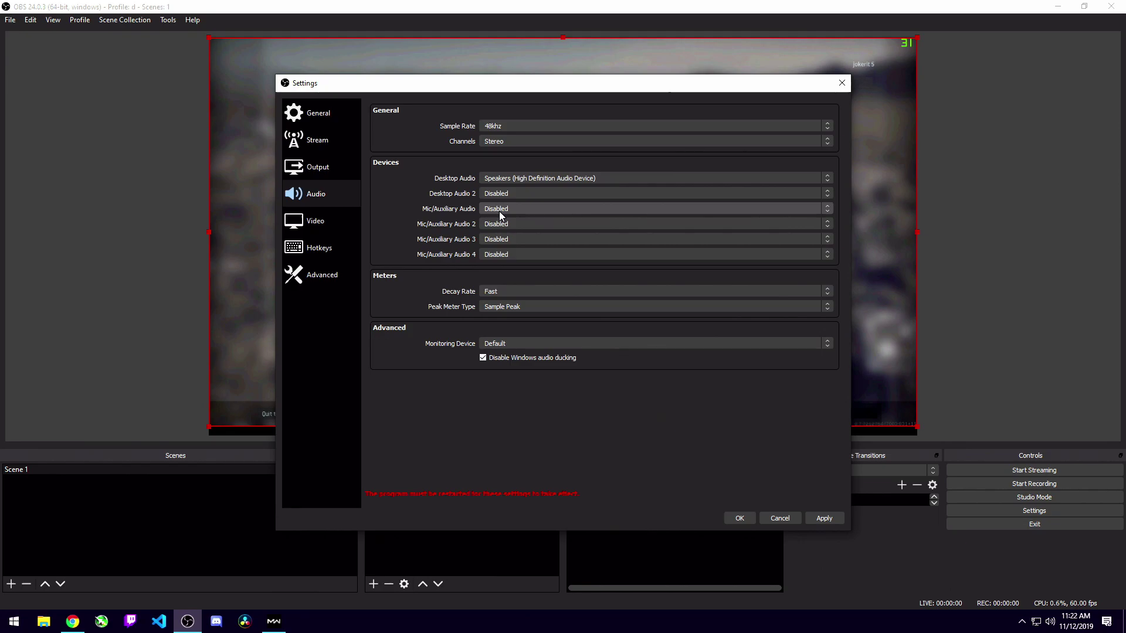
pyautogui.click(500, 211)
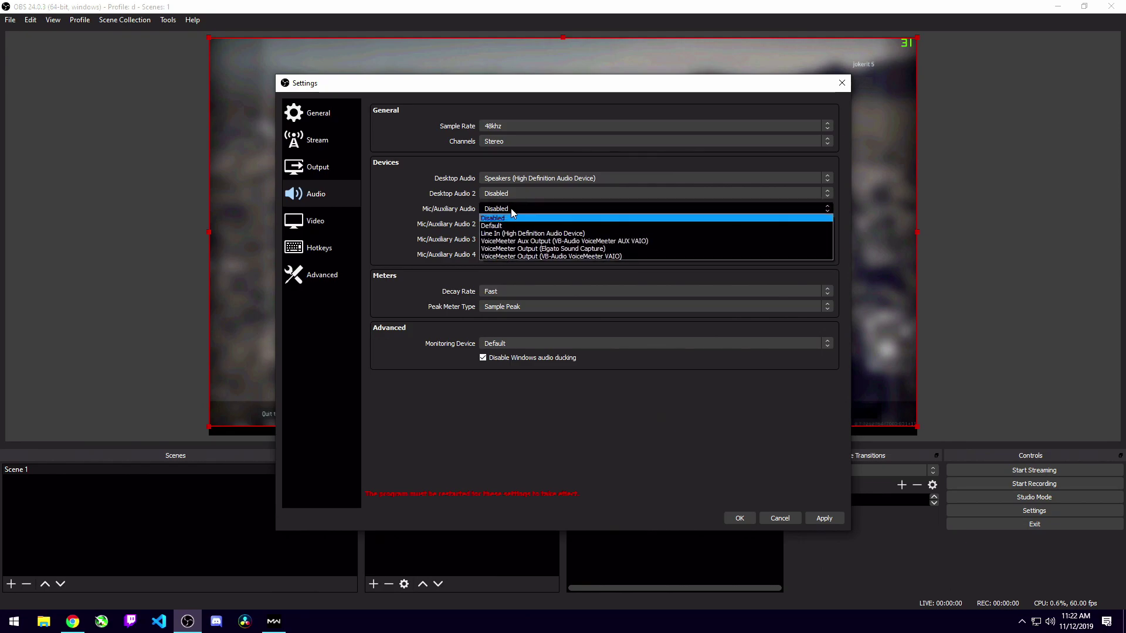
pyautogui.click(493, 235)
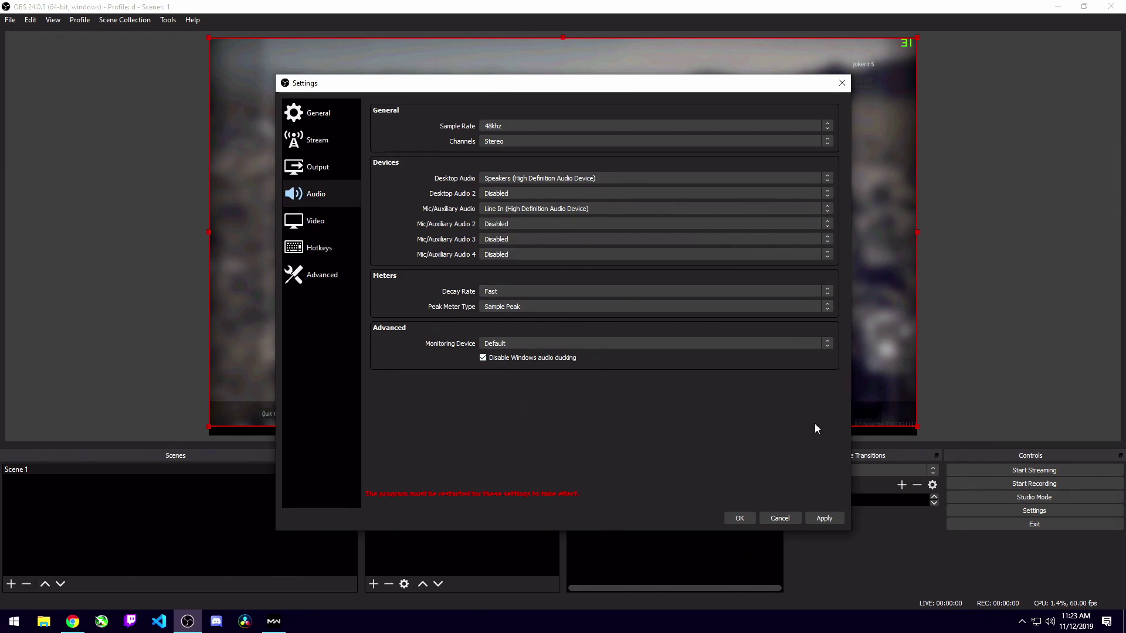
pyautogui.click(318, 277)
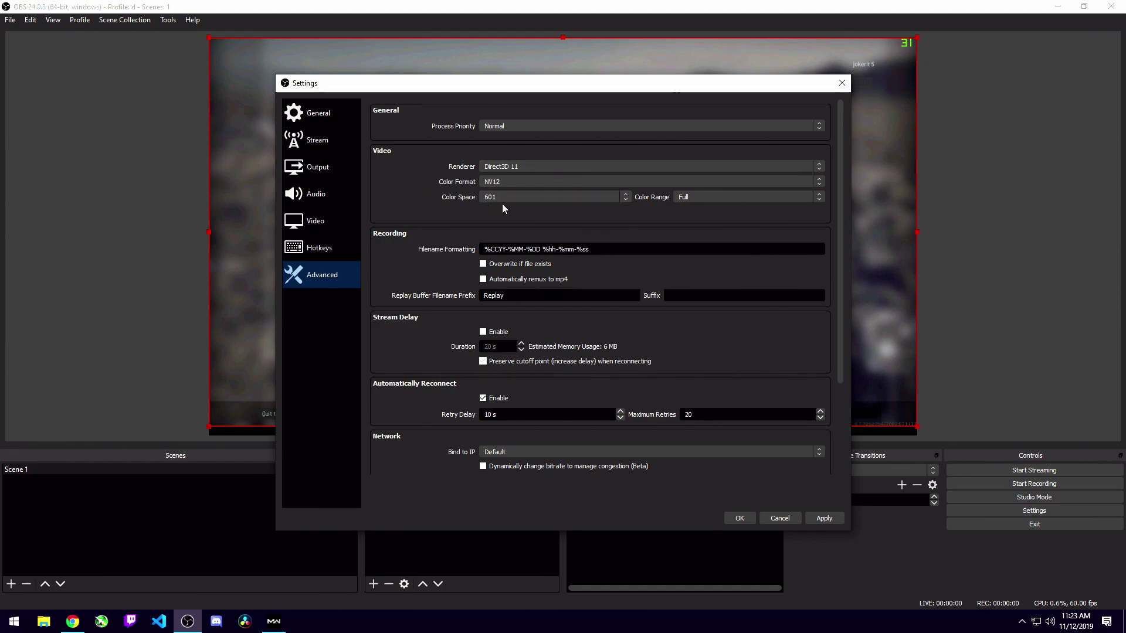
# Keep Color Range at Full in Advanced settings, then apply and close Settings
pyautogui.click(700, 196)
pyautogui.click(699, 196)
pyautogui.click(698, 195)
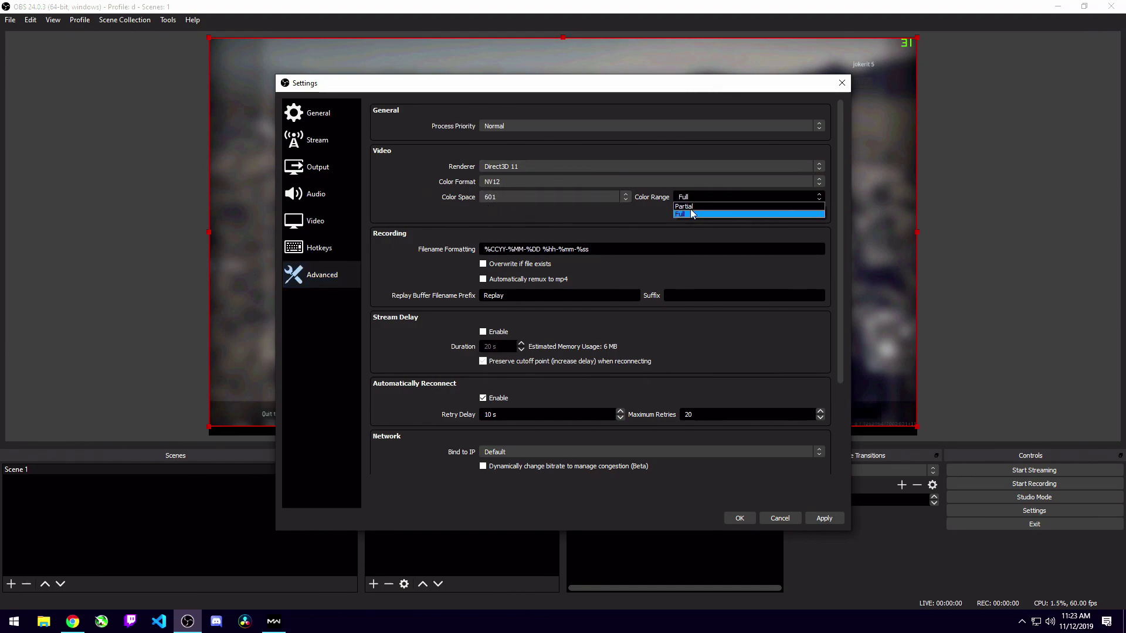
pyautogui.click(688, 214)
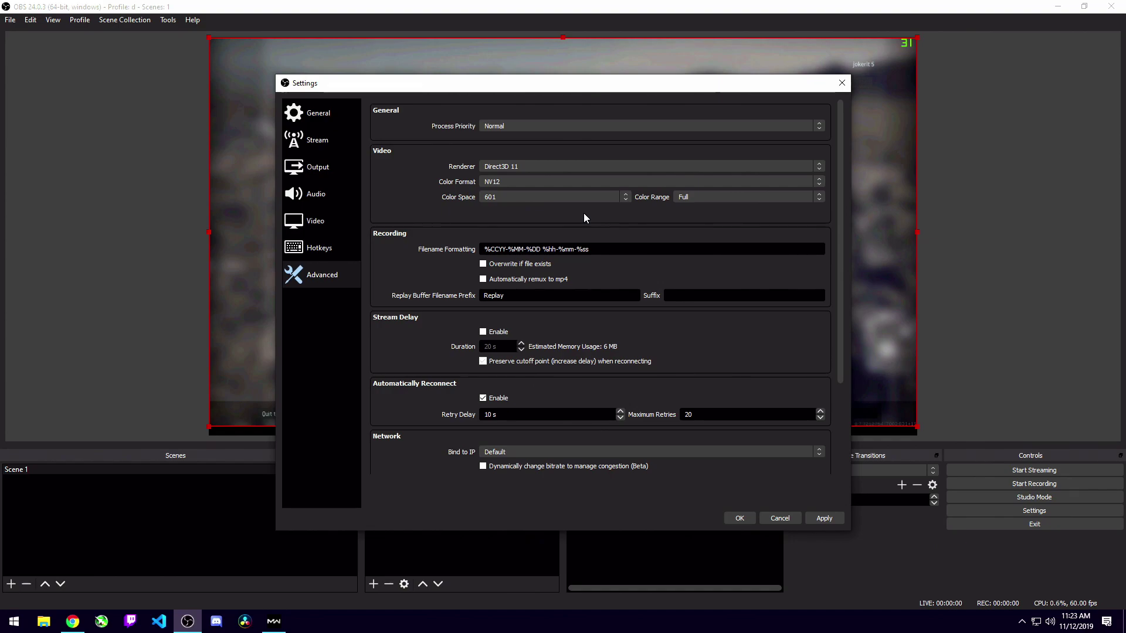
pyautogui.click(717, 197)
pyautogui.click(713, 197)
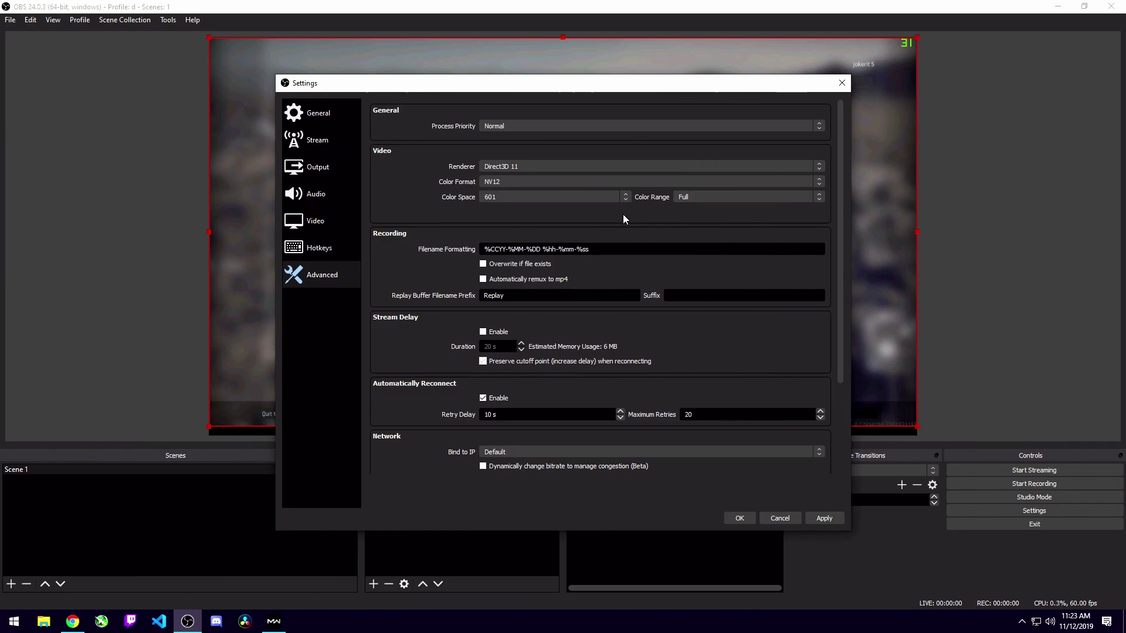
pyautogui.click(821, 519)
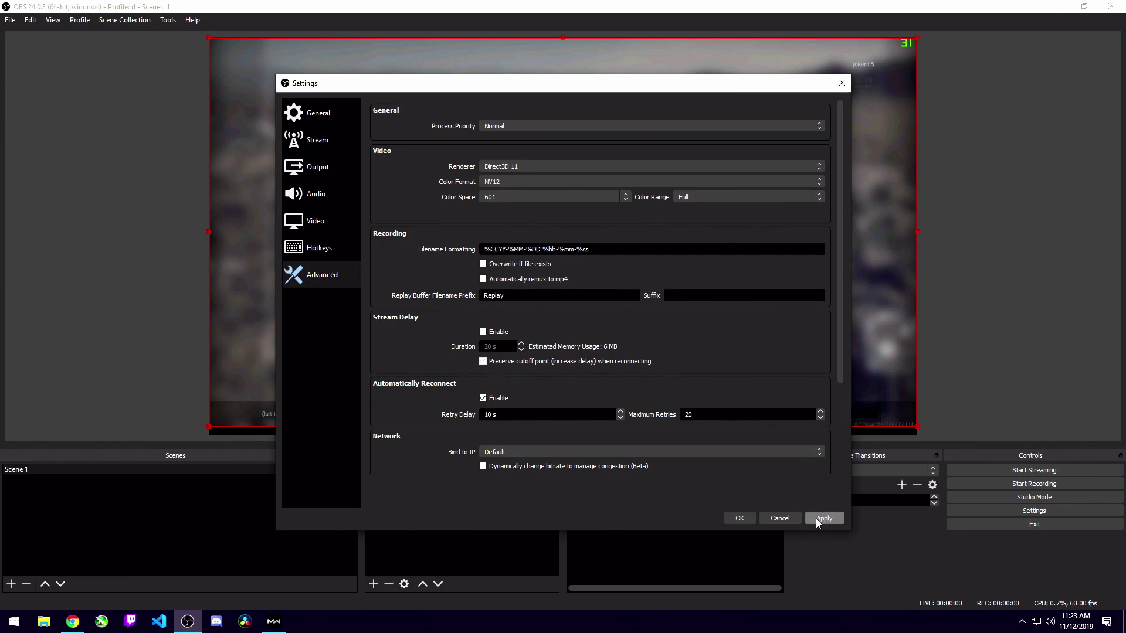
pyautogui.click(742, 518)
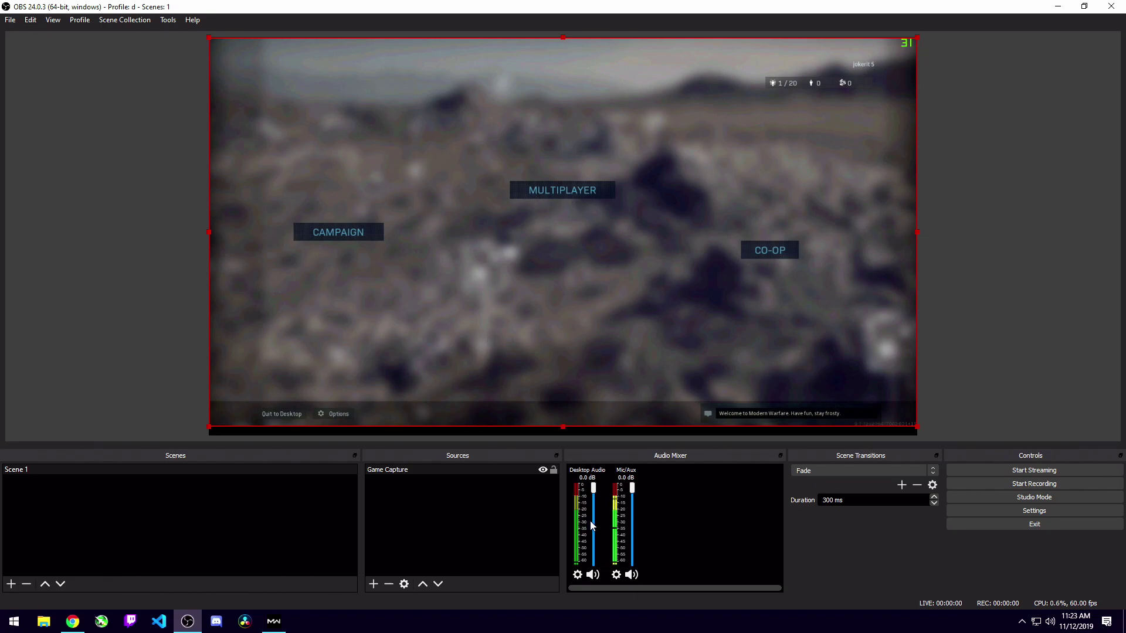
# Start recording and navigate the game to Multiplayer > Weapons > Edit Loadouts > Custom Loadout 1, then return to OBS
pyautogui.click(1011, 489)
pyautogui.hotkey('alt', 'Tab')
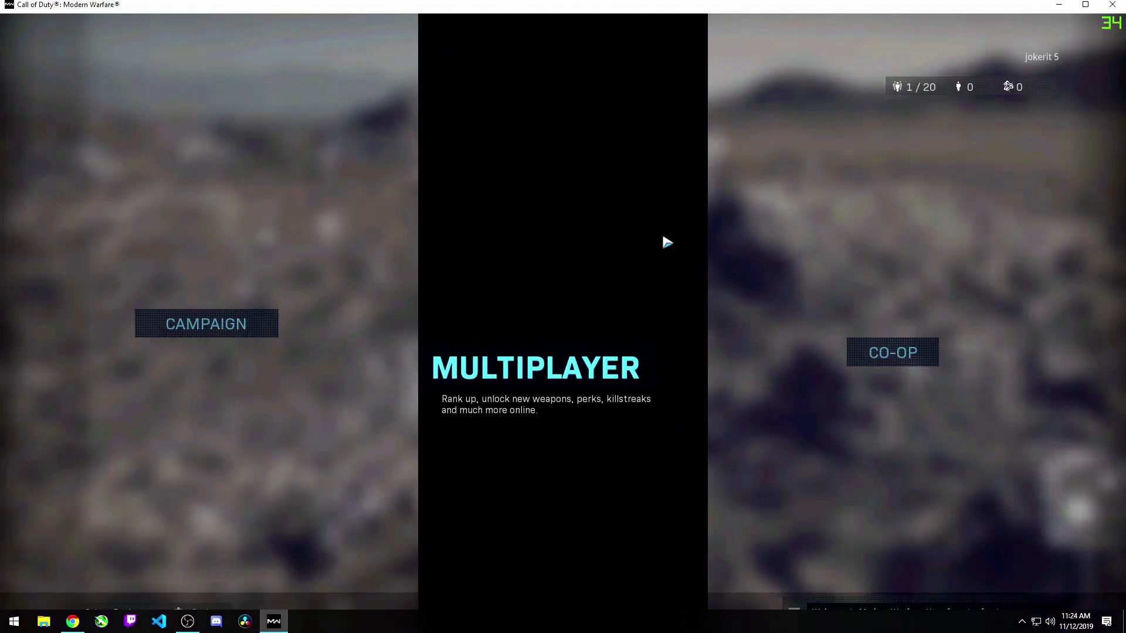
pyautogui.click(840, 302)
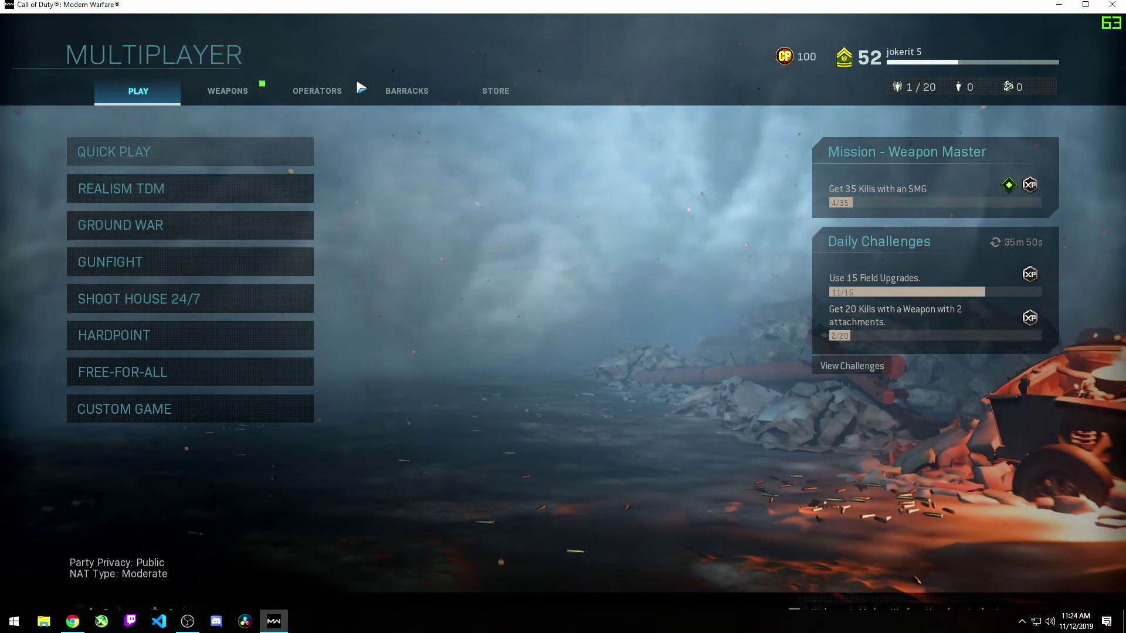
pyautogui.click(190, 99)
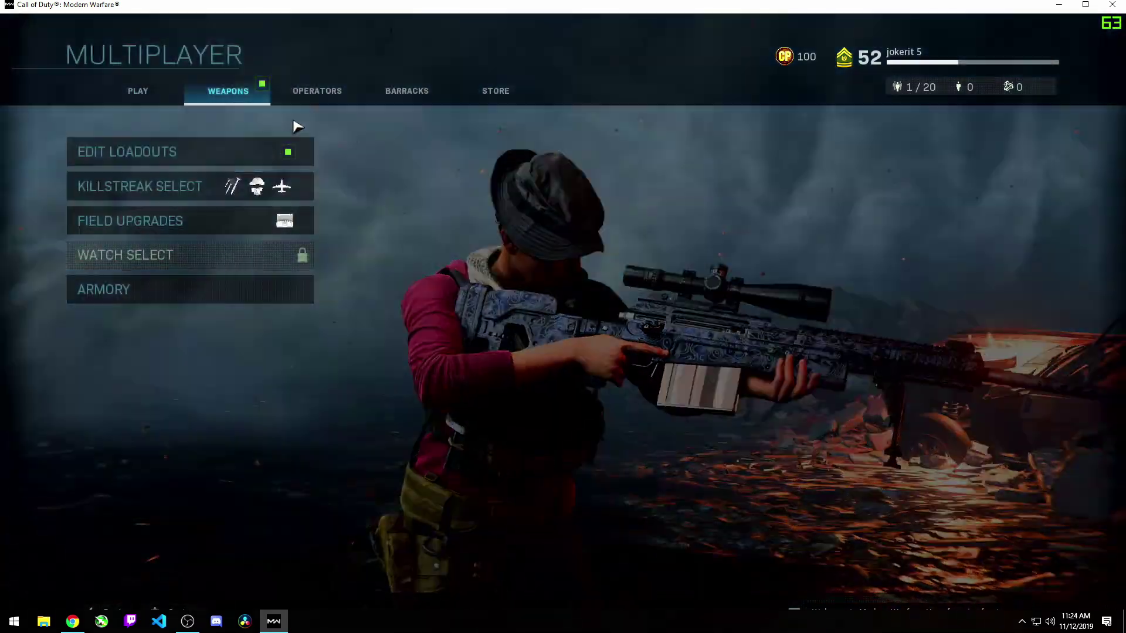
pyautogui.click(220, 154)
pyautogui.click(211, 141)
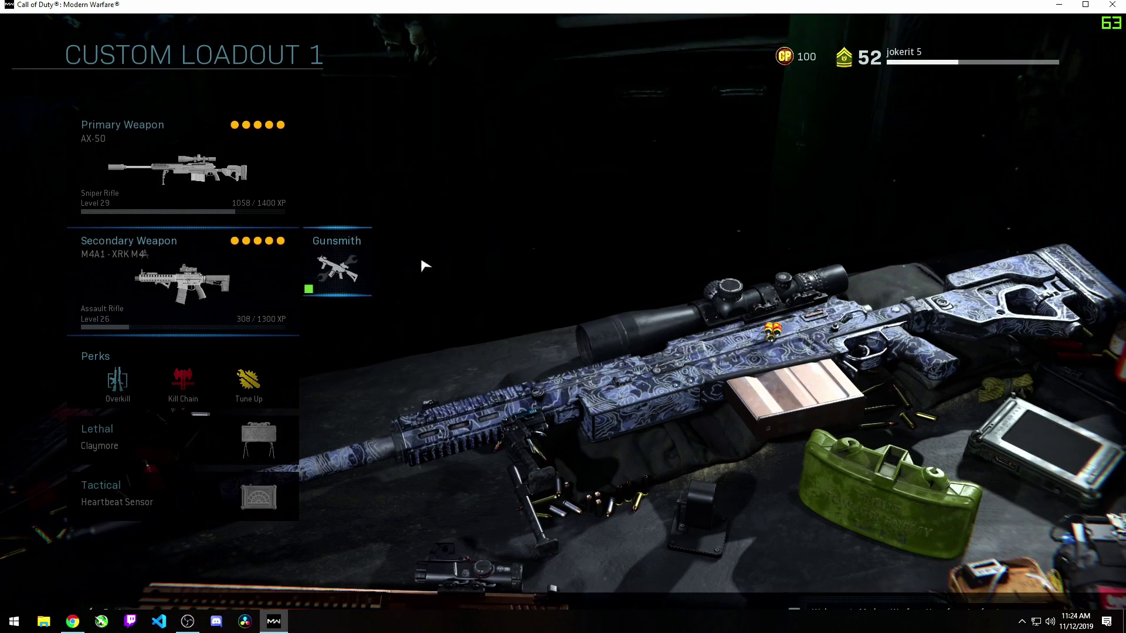
pyautogui.hotkey('alt', 'Tab')
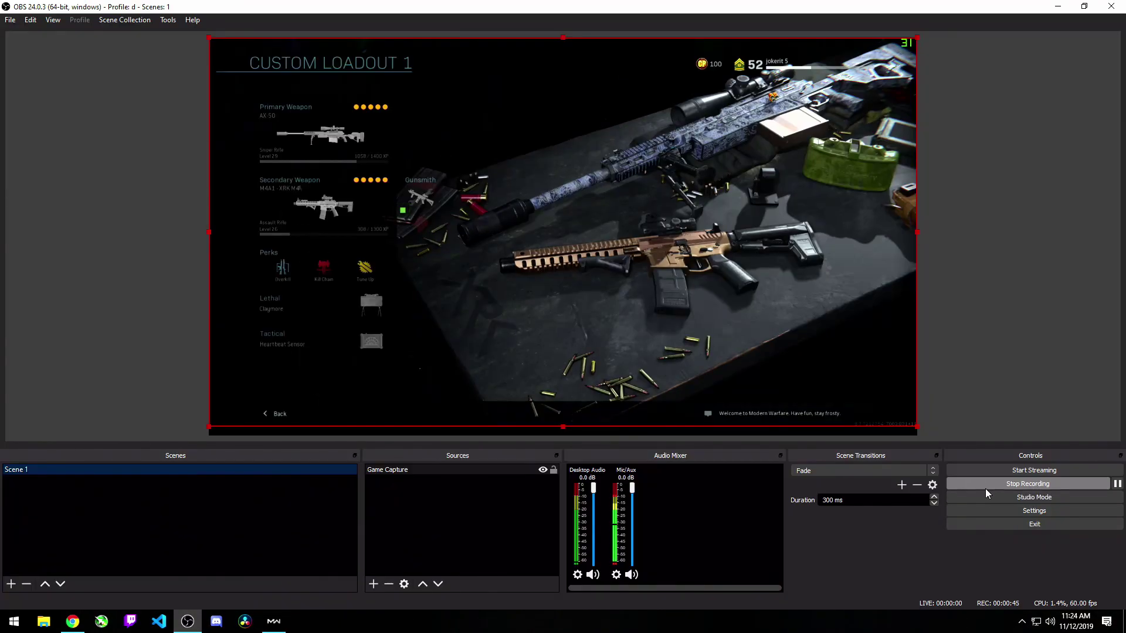
# Stop the recording and open the Videos folder in File Explorer
pyautogui.click(985, 488)
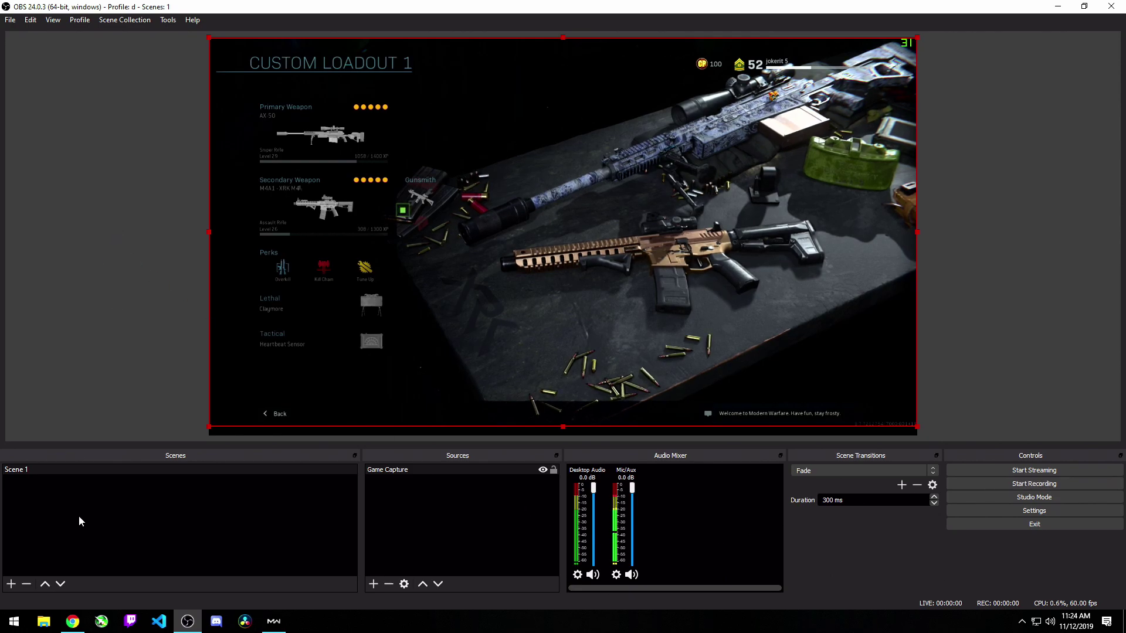
pyautogui.click(44, 621)
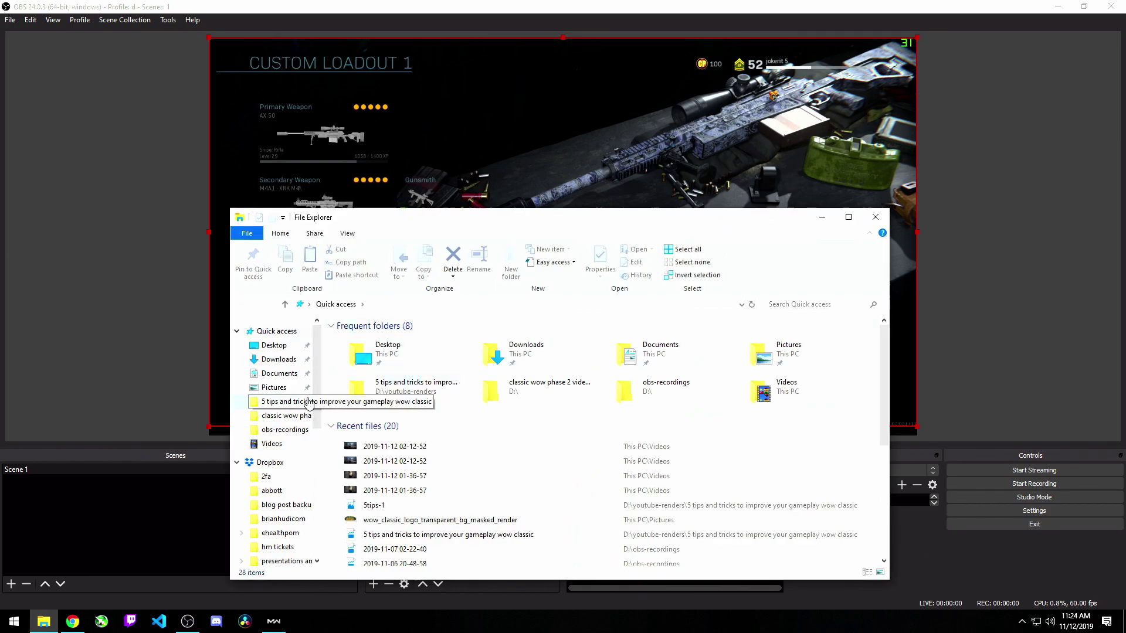
pyautogui.click(273, 444)
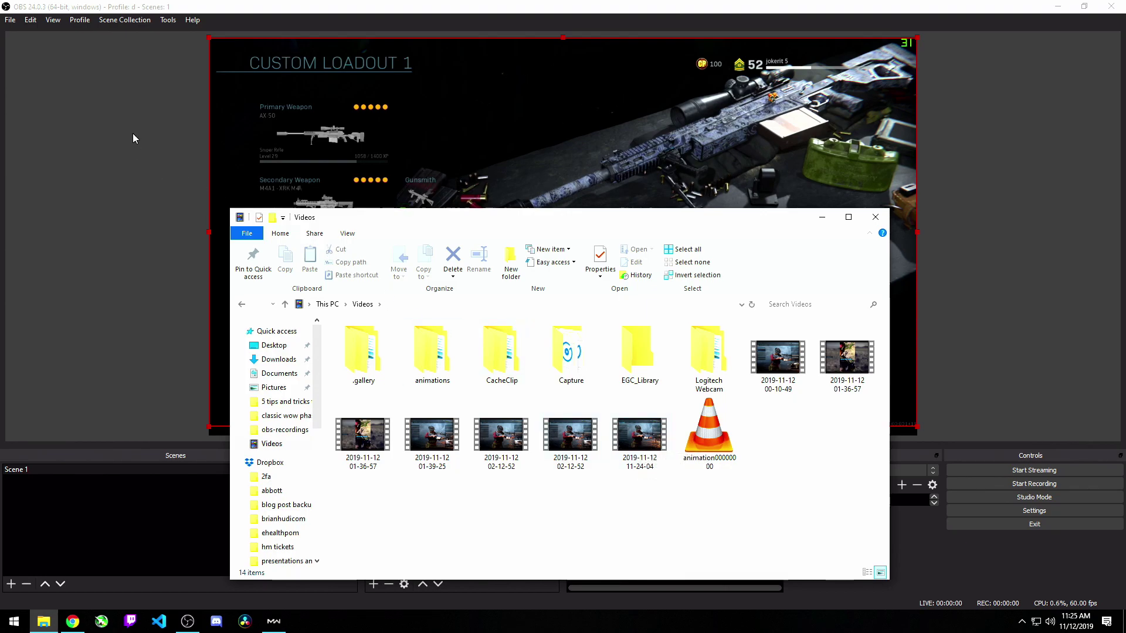
pyautogui.click(8, 20)
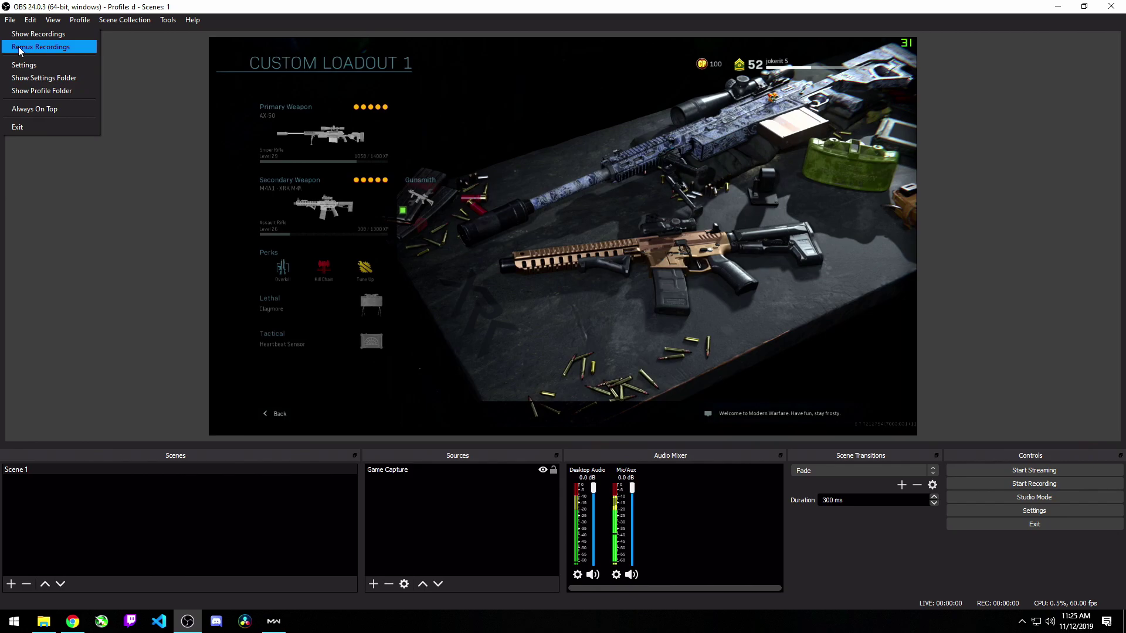
pyautogui.click(14, 47)
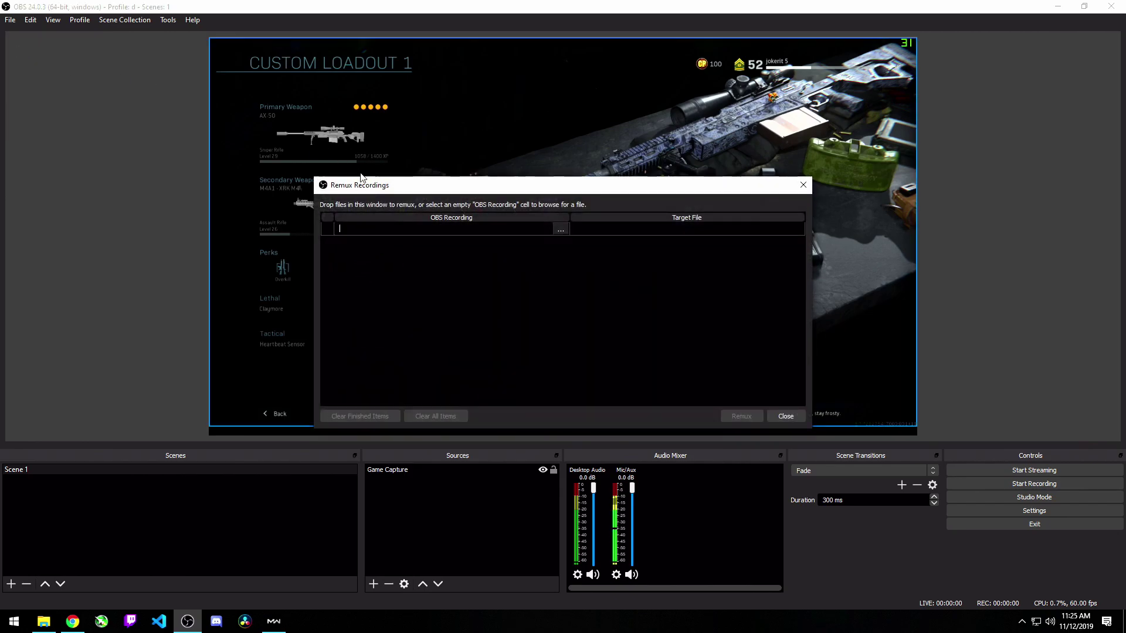
pyautogui.click(561, 229)
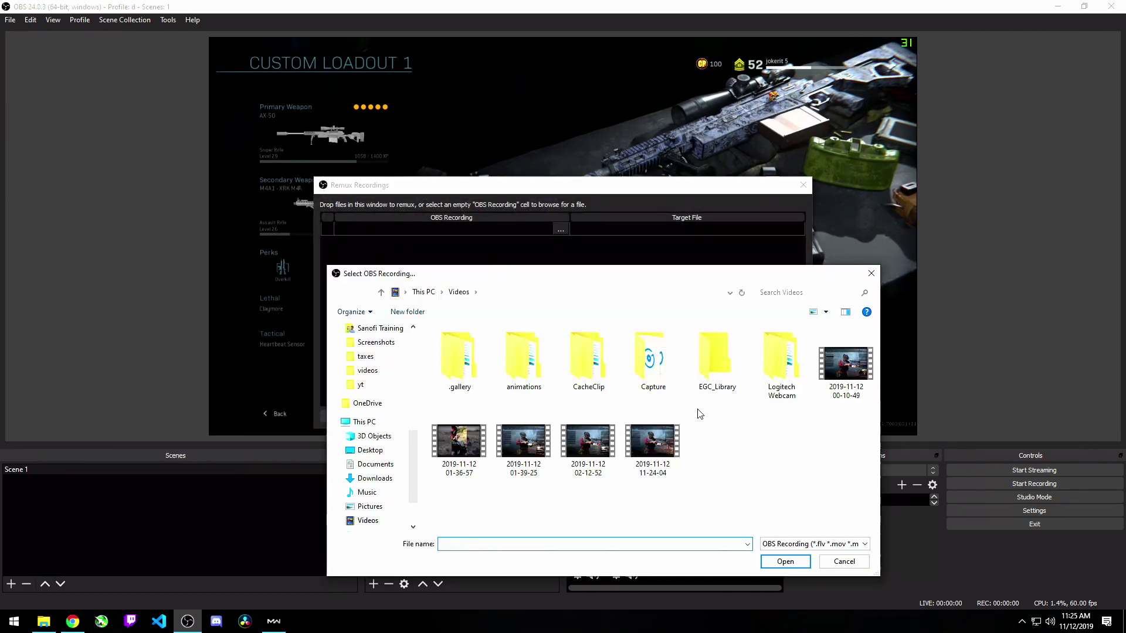
pyautogui.doubleClick(661, 450)
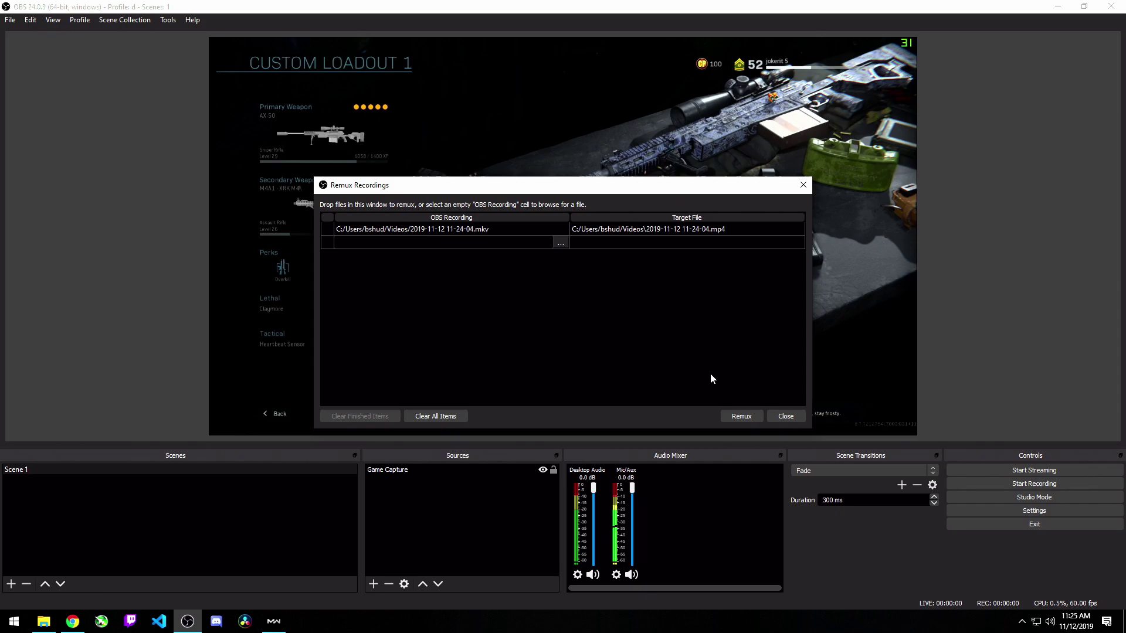
pyautogui.click(737, 417)
pyautogui.click(598, 326)
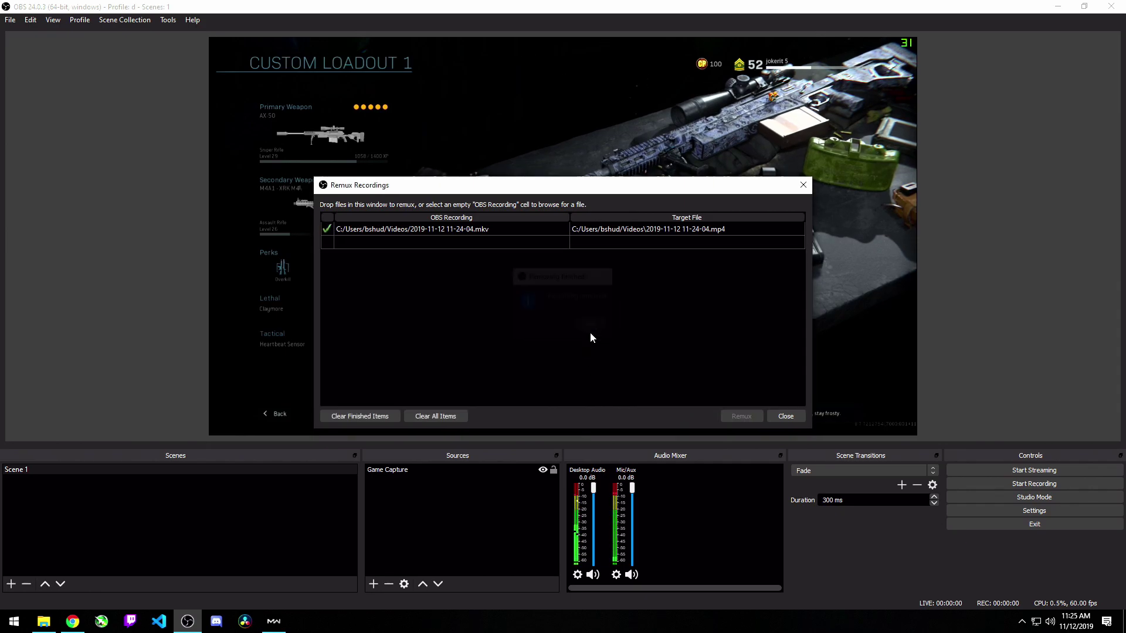
pyautogui.click(786, 417)
pyautogui.moveTo(65, 628)
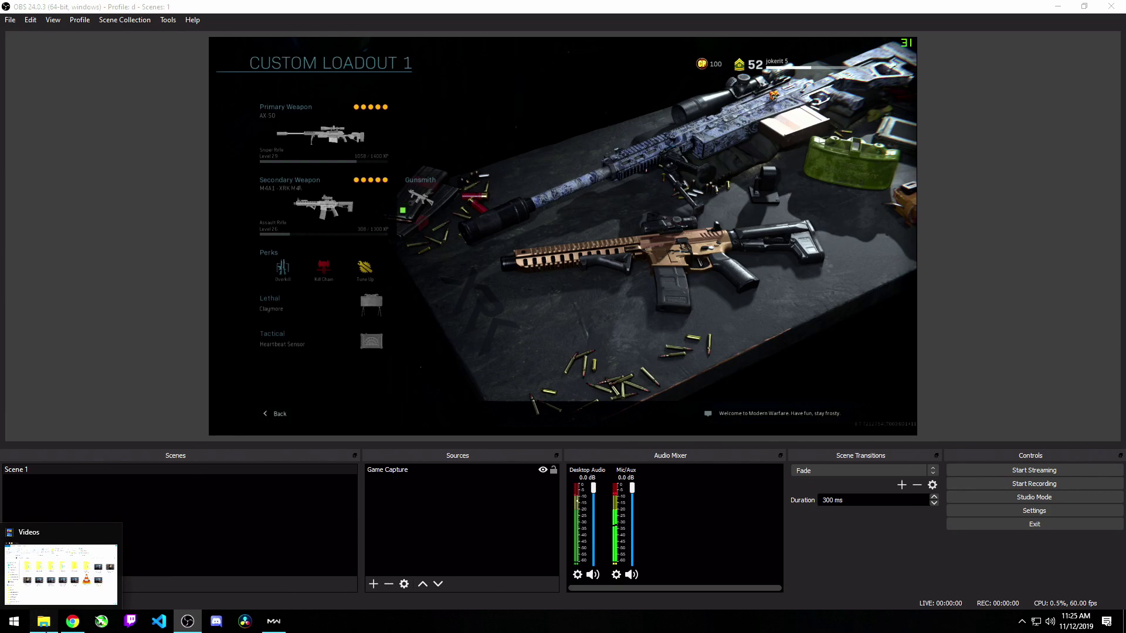
pyautogui.click(44, 621)
pyautogui.moveTo(768, 450)
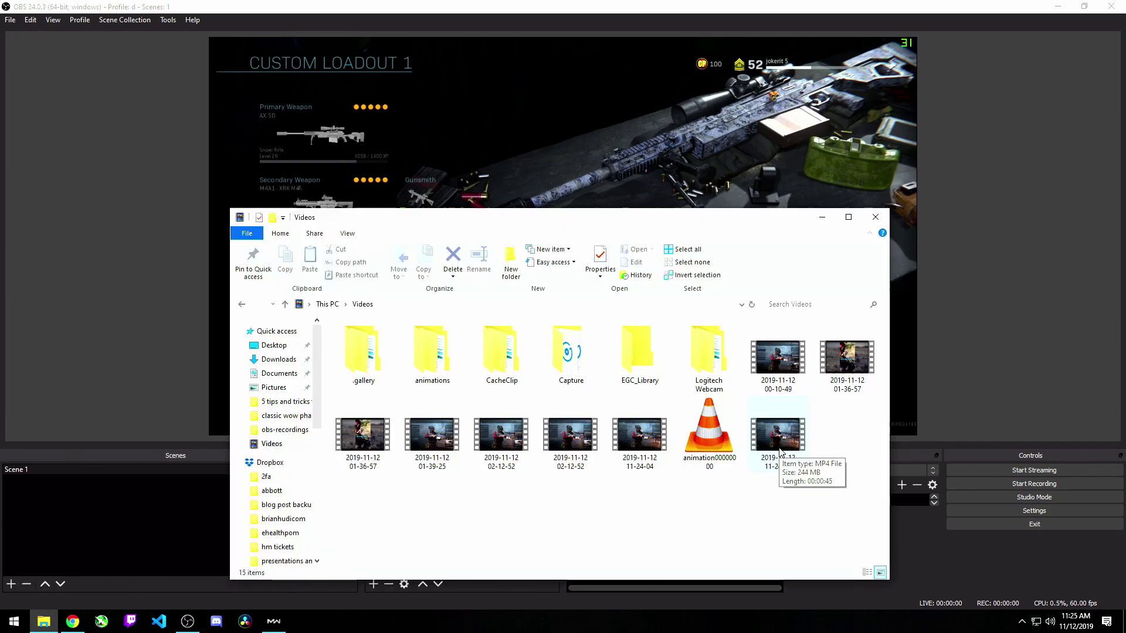
pyautogui.doubleClick(775, 437)
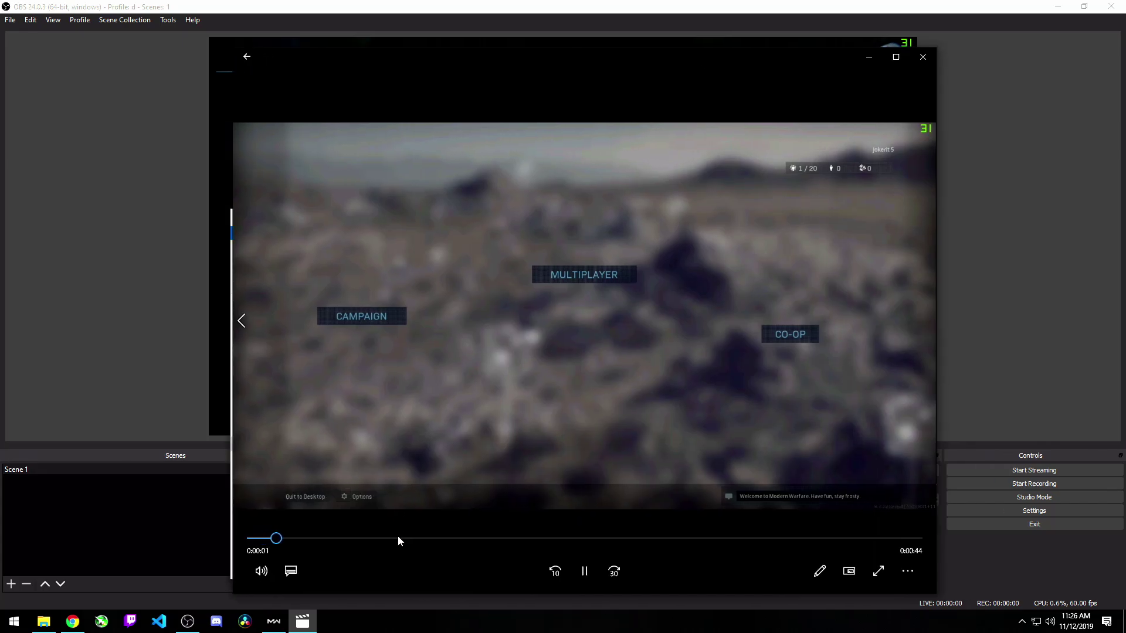
pyautogui.click(397, 537)
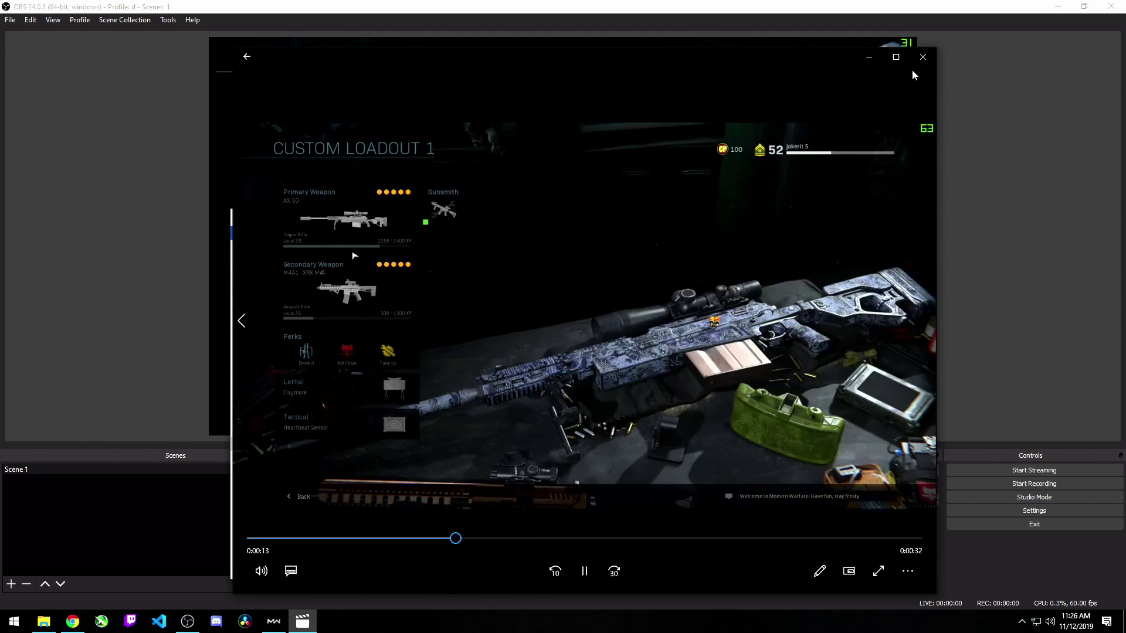
pyautogui.click(923, 57)
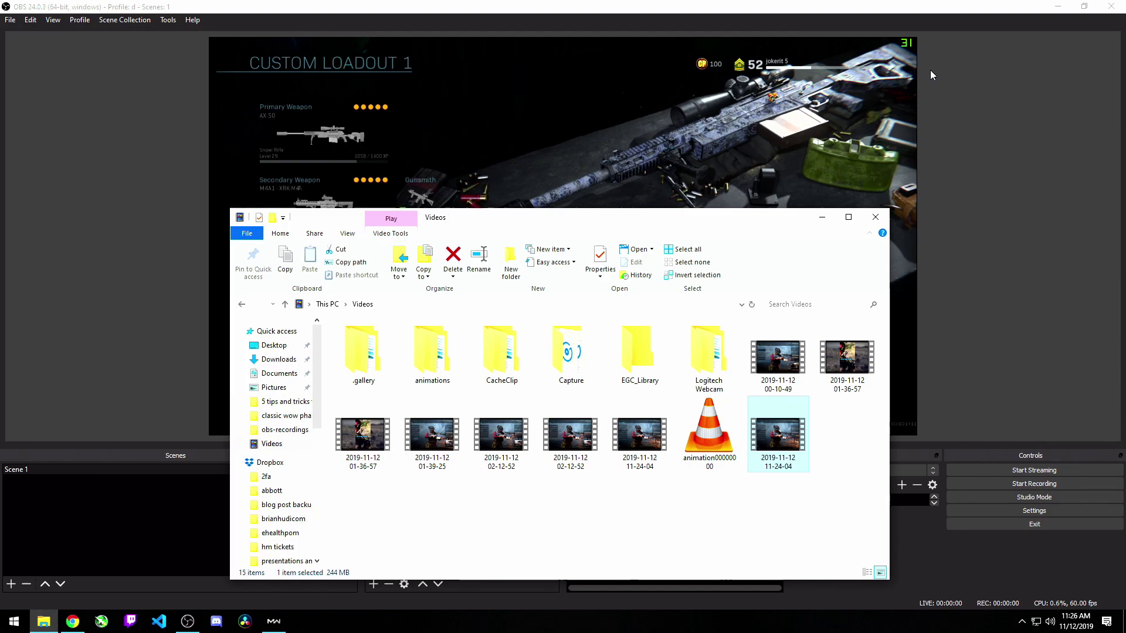
pyautogui.click(934, 71)
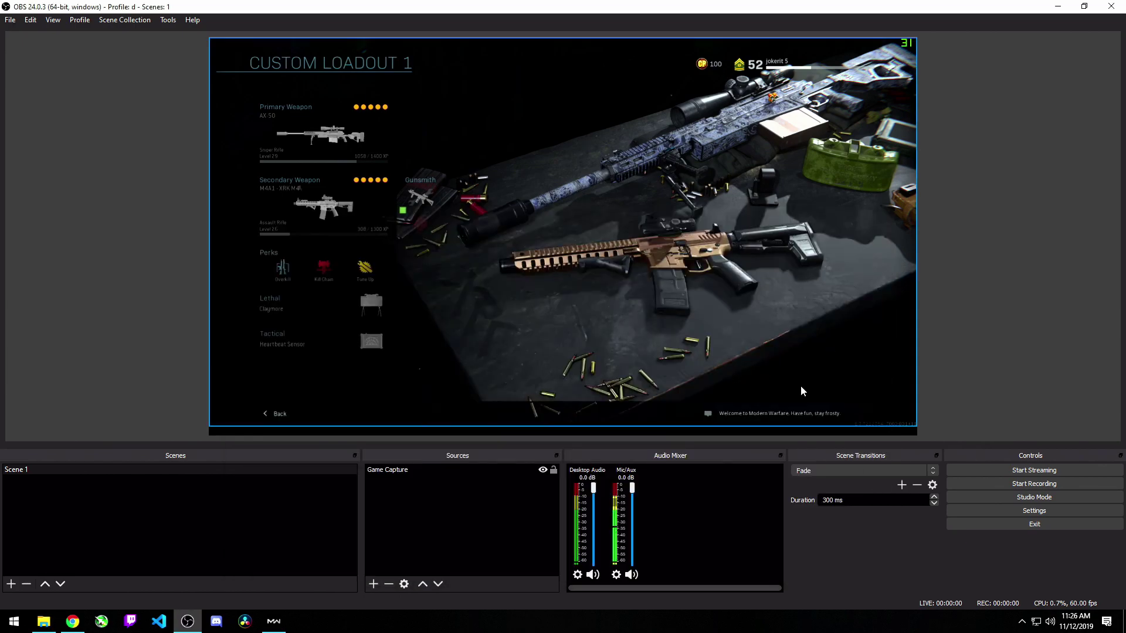
pyautogui.moveTo(593, 488); pyautogui.dragTo(643, 470)
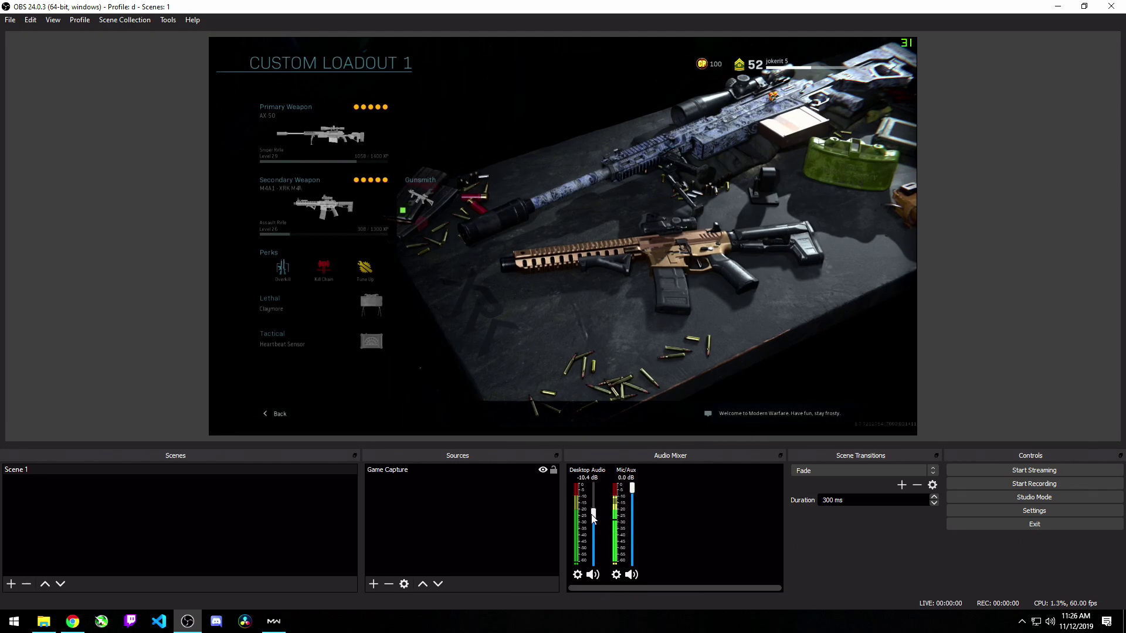
pyautogui.moveTo(593, 517); pyautogui.dragTo(594, 528)
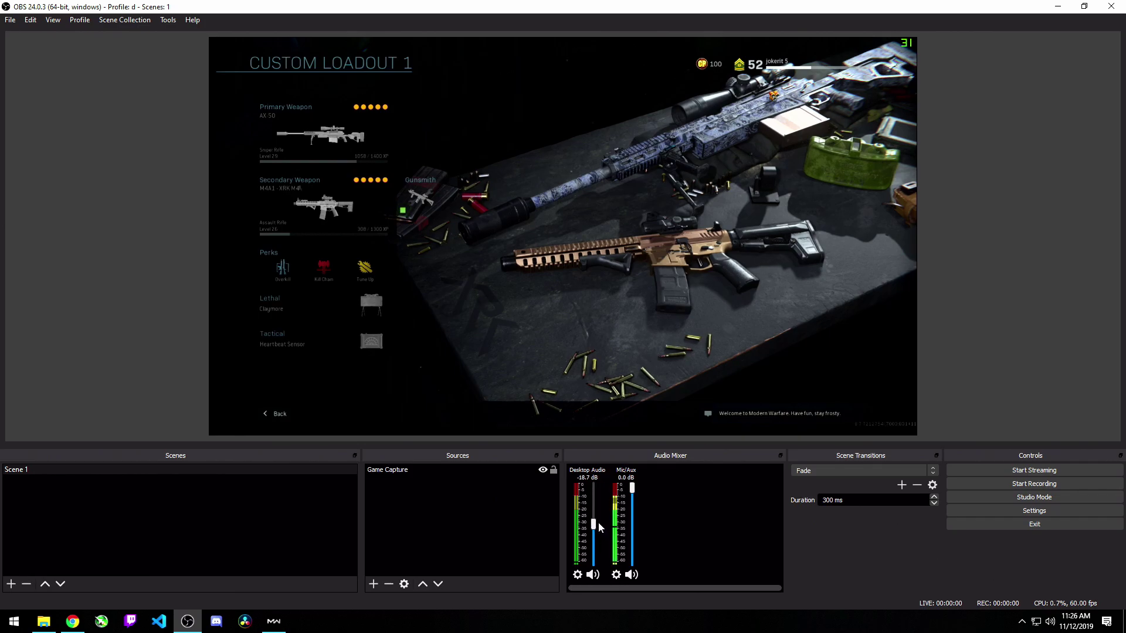
pyautogui.moveTo(594, 527); pyautogui.dragTo(593, 481)
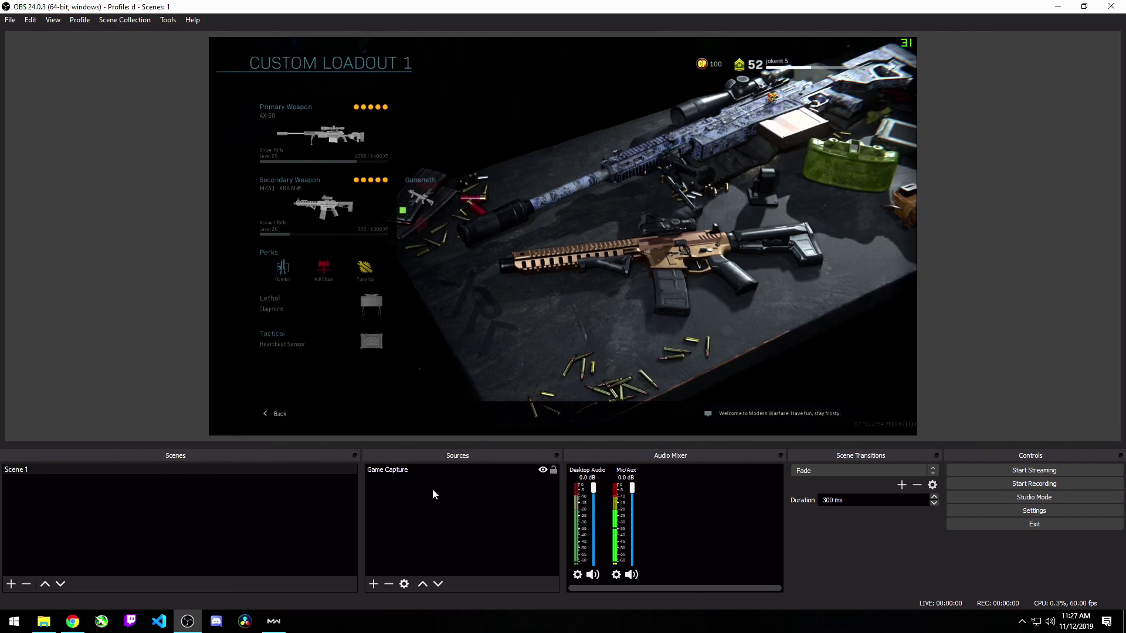
pyautogui.click(373, 584)
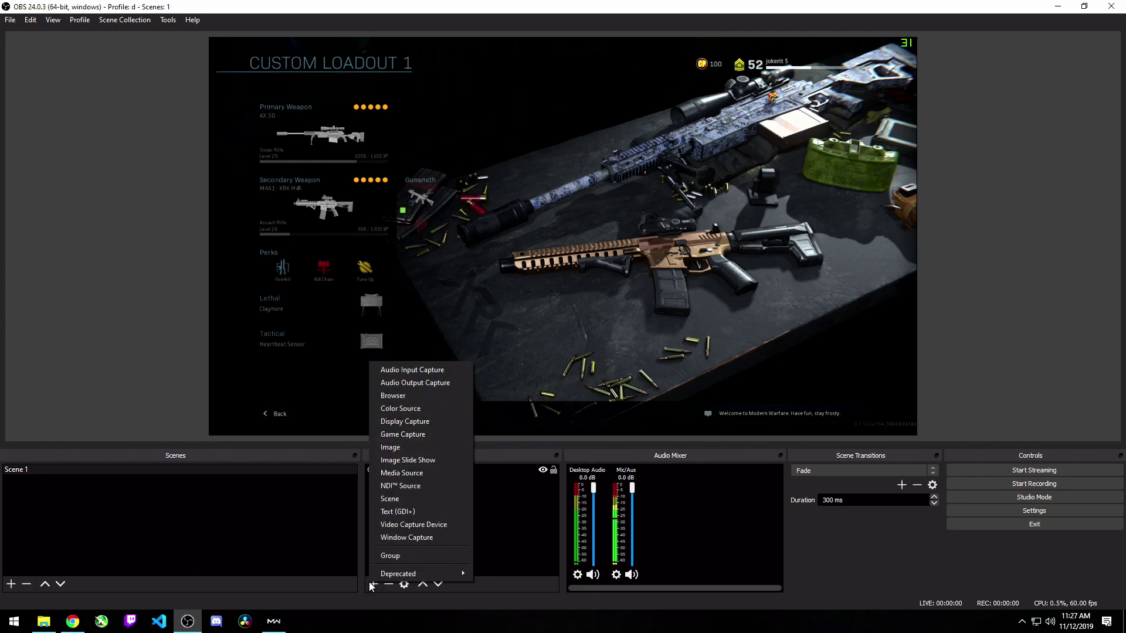
pyautogui.click(424, 525)
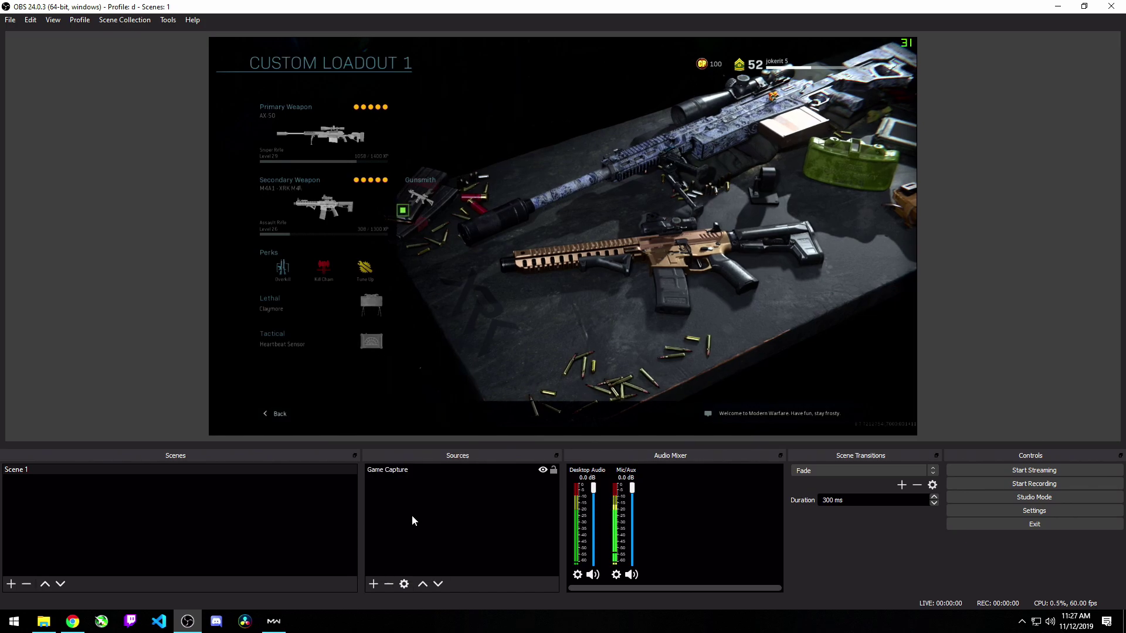